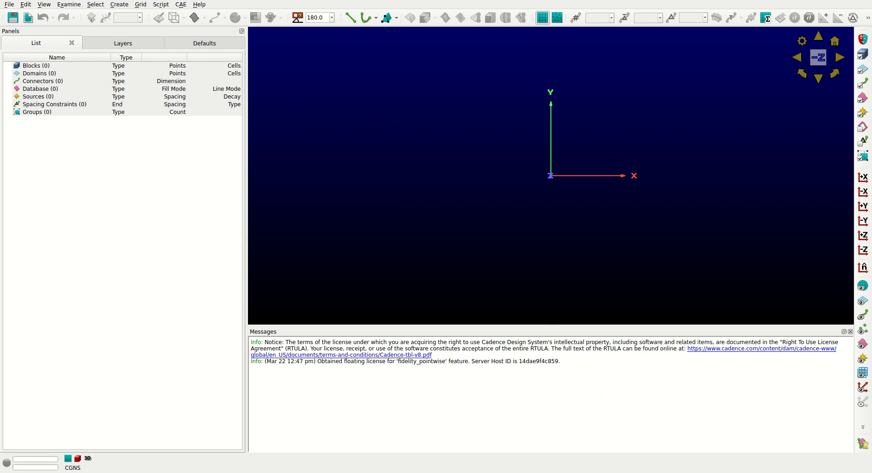
Import the wing geometry file wingigs.IGS as a database, converting its units to meters.
click(10, 4)
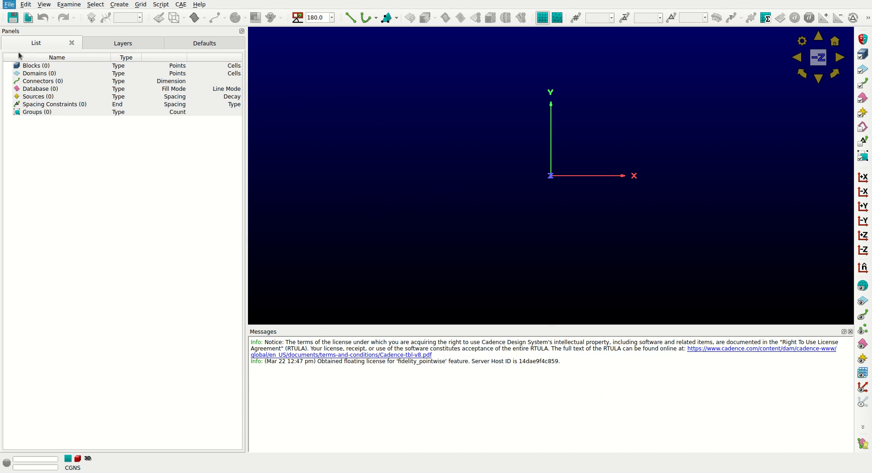
click(57, 183)
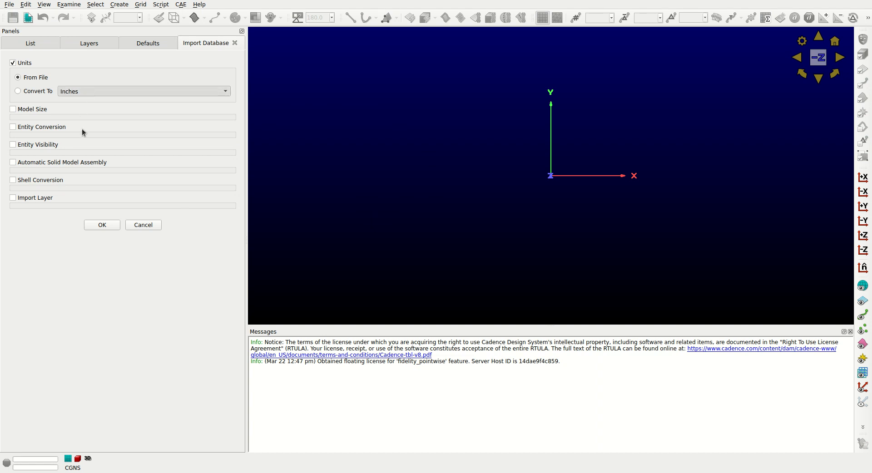
click(82, 152)
click(103, 227)
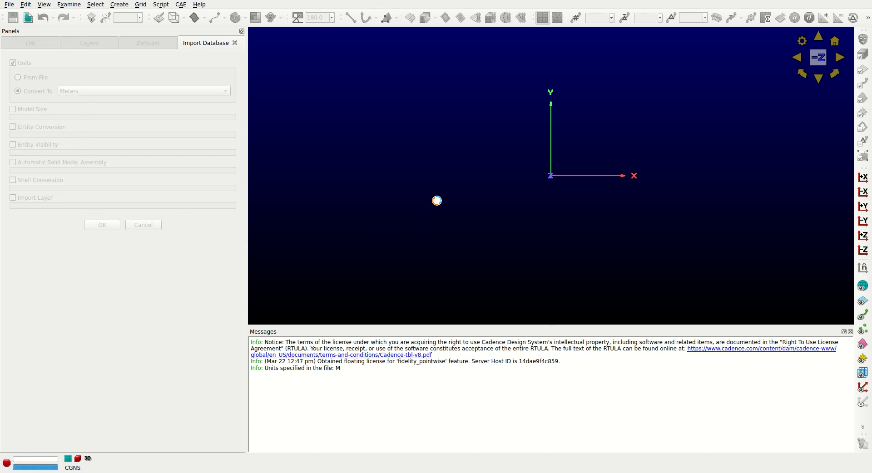
ctrl+right_drag(383, 196, 315, 164)
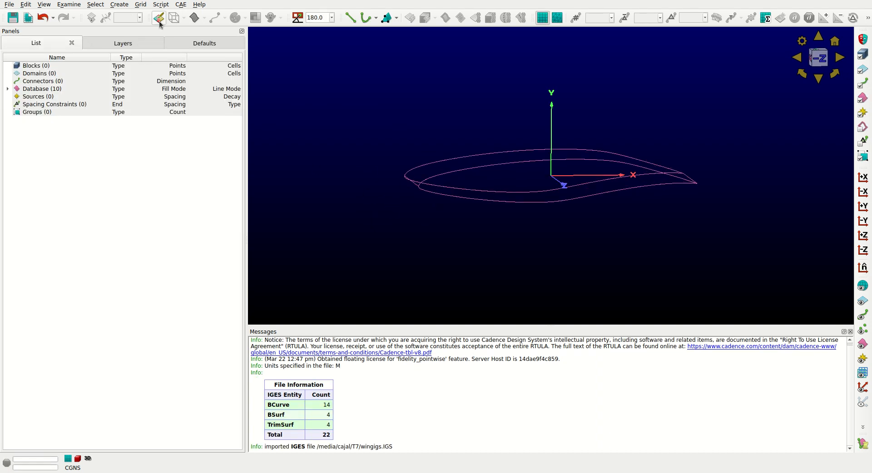
Display all imported database entities with shaded surfaces.
click(54, 89)
click(184, 18)
click(187, 53)
click(344, 180)
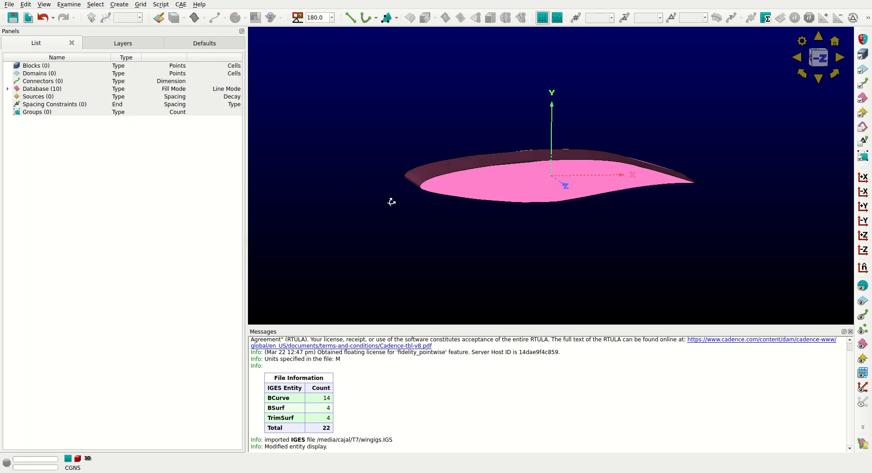
ctrl+right_drag(370, 200, 402, 220)
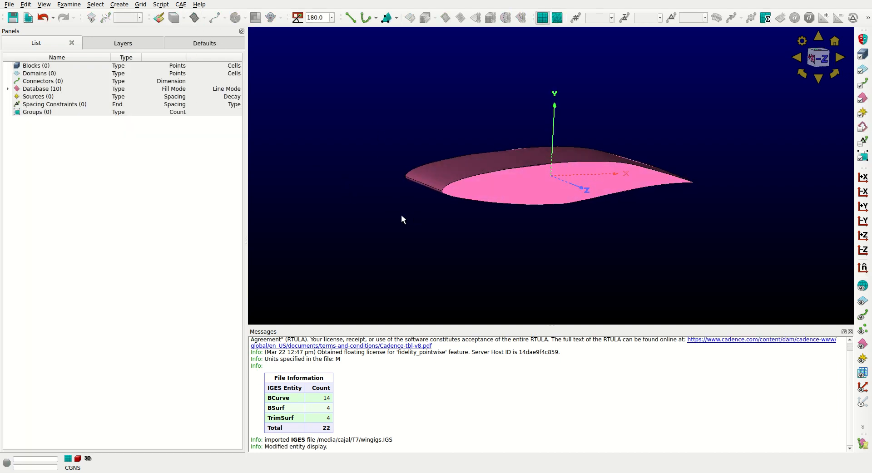
Assemble all database entities into a single model using the default edge tolerance.
click(22, 90)
click(119, 5)
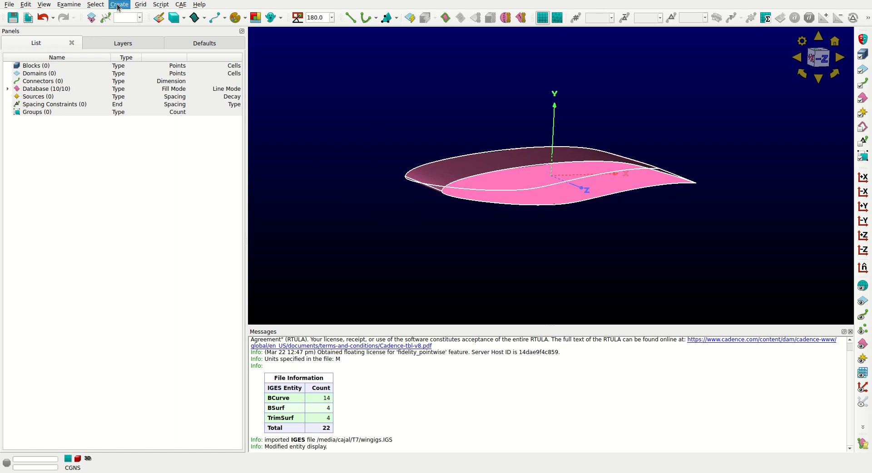
click(245, 105)
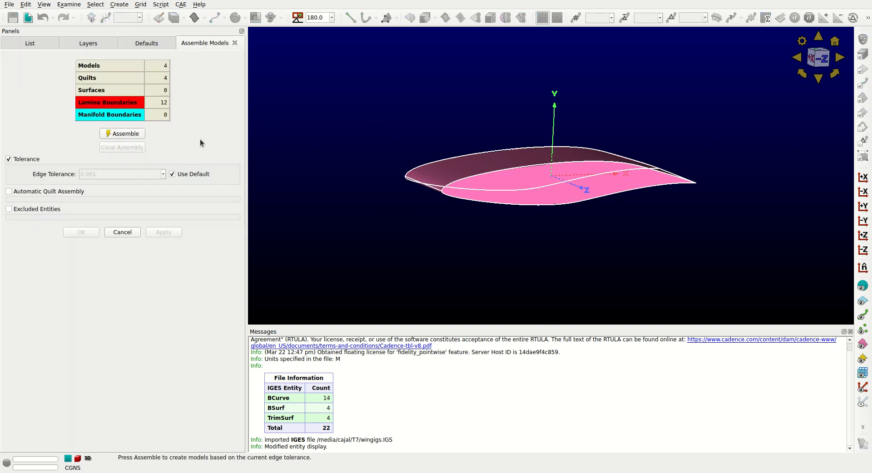
click(128, 134)
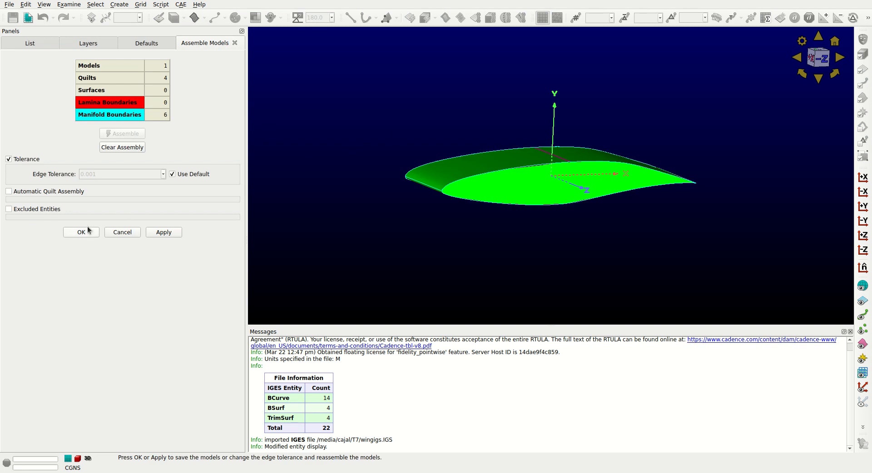
click(81, 232)
click(343, 180)
mouse_move(342, 210)
ctrl+right_down()
mouse_move(336, 176)
mouse_move(338, 218)
ctrl+right_up()
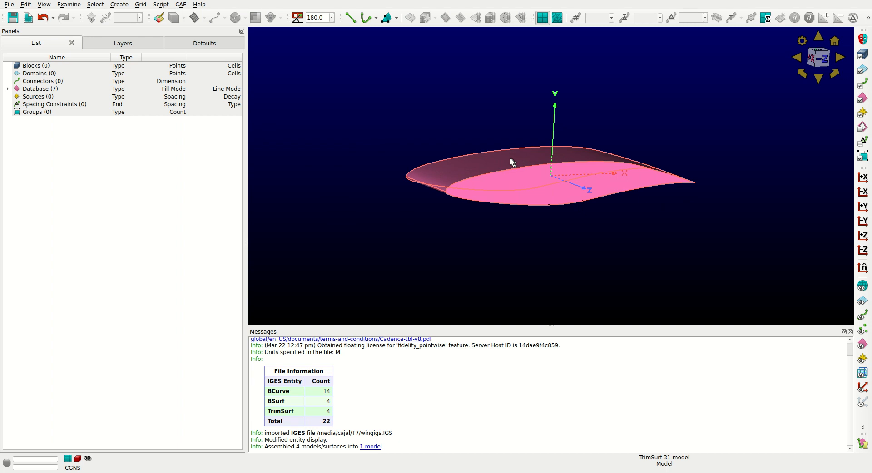
Set the default average connector spacing Δs to 0.01.
click(200, 43)
click(51, 161)
click(114, 159)
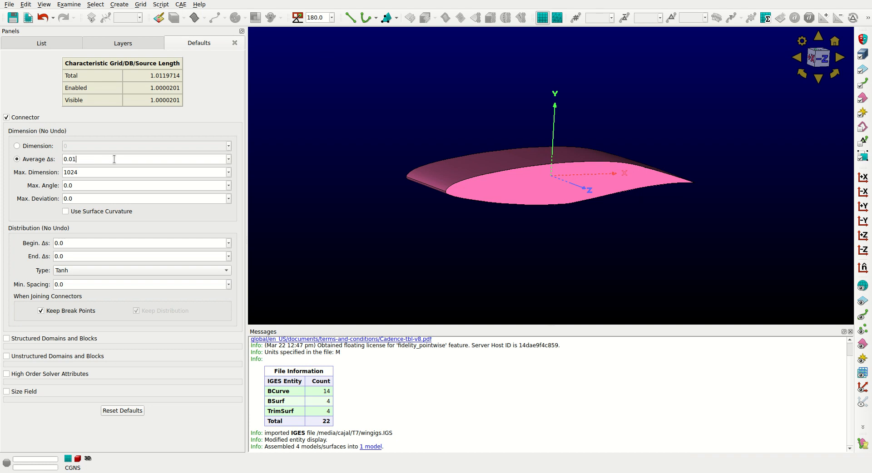
click(54, 46)
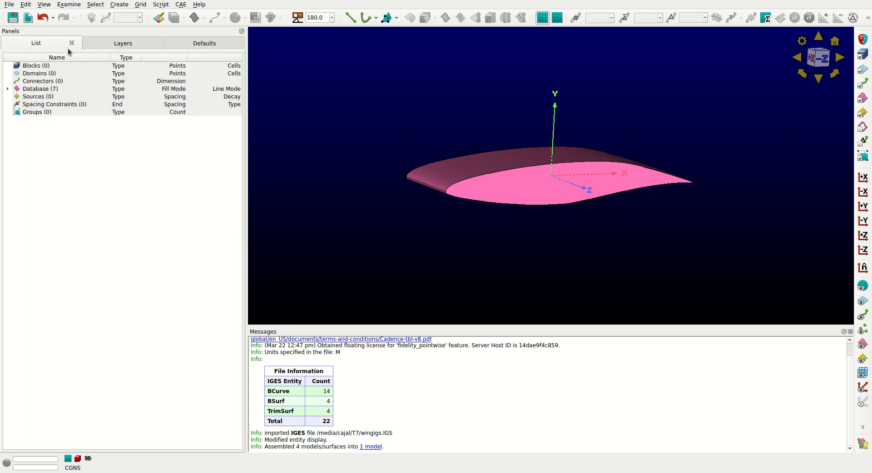
Create unstructured domains on all database entities with a connector join angle of 30.
click(557, 21)
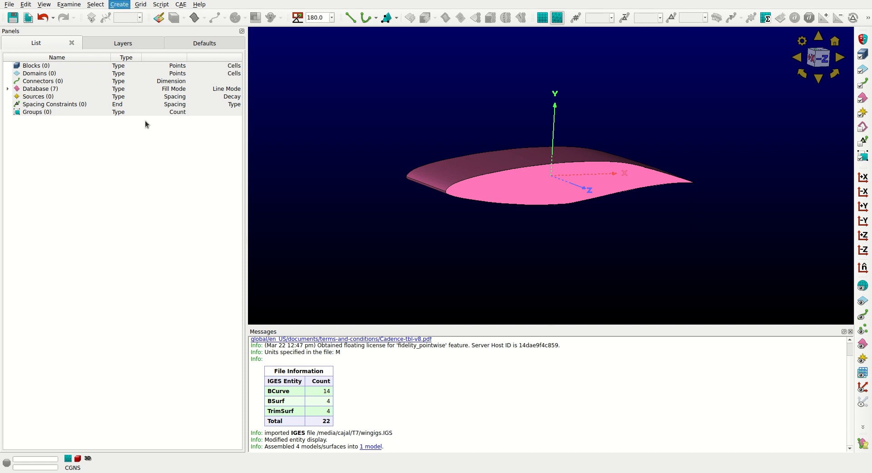
click(47, 88)
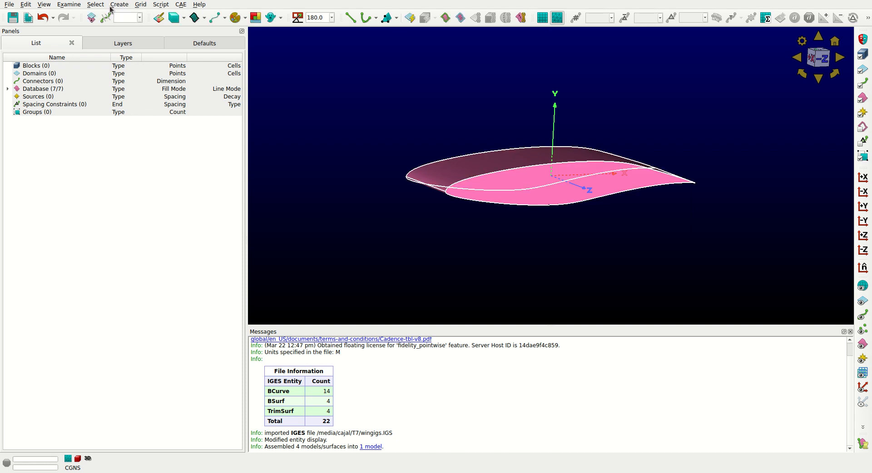
click(161, 133)
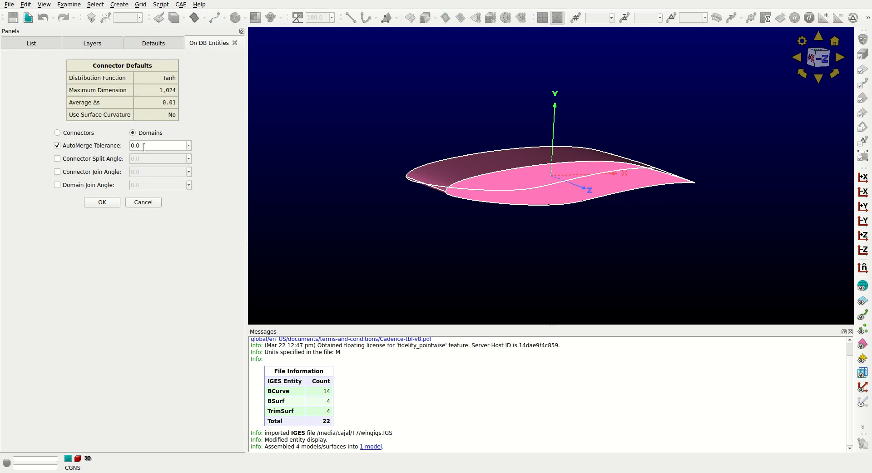
click(80, 173)
double_click(143, 171)
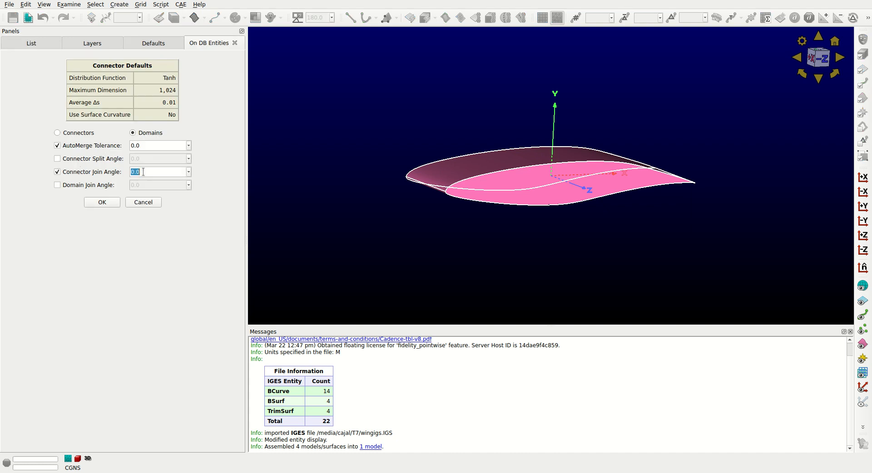
text(30)
key(Tab)
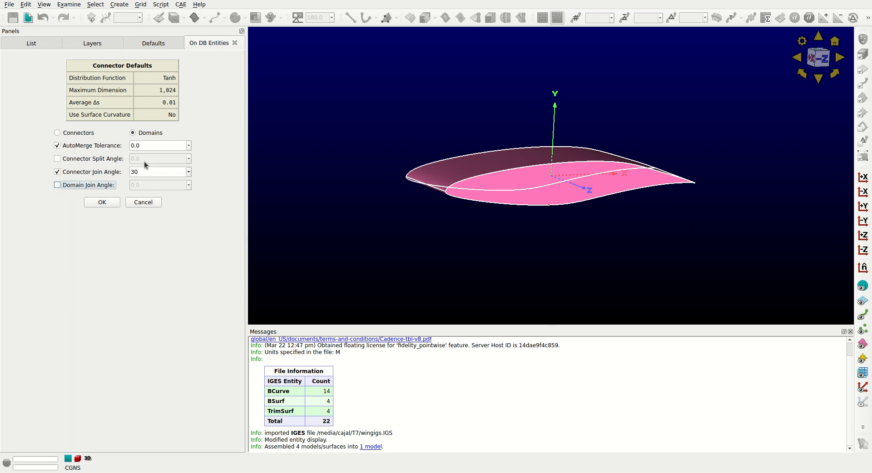
click(105, 203)
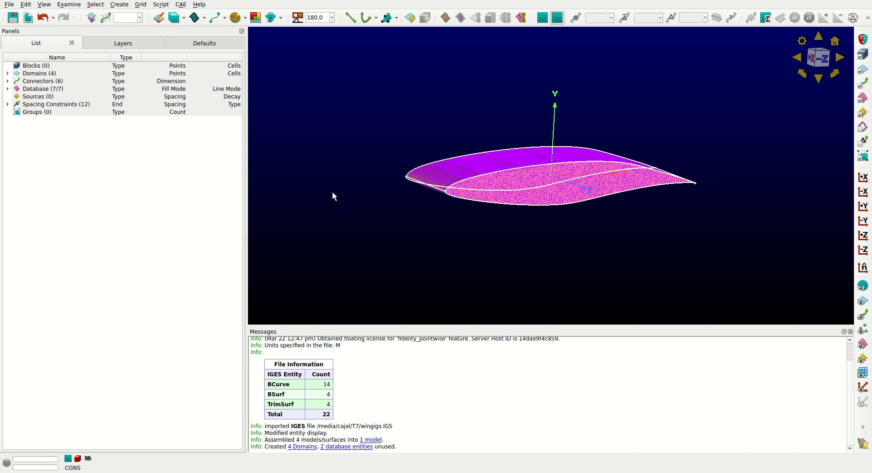
Delete the end-cap domain on the minimum-Z side of the wing.
ctrl+right_drag(348, 208, 411, 201)
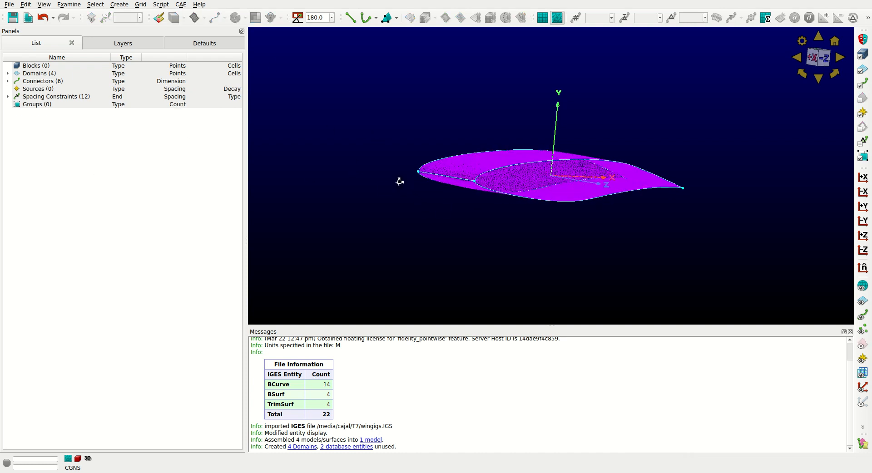
right_drag(515, 171, 477, 225)
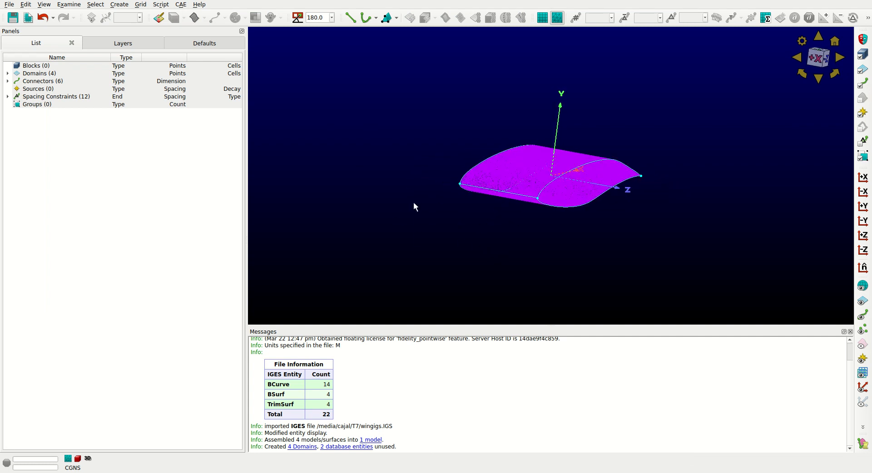
right_drag(412, 203, 528, 230)
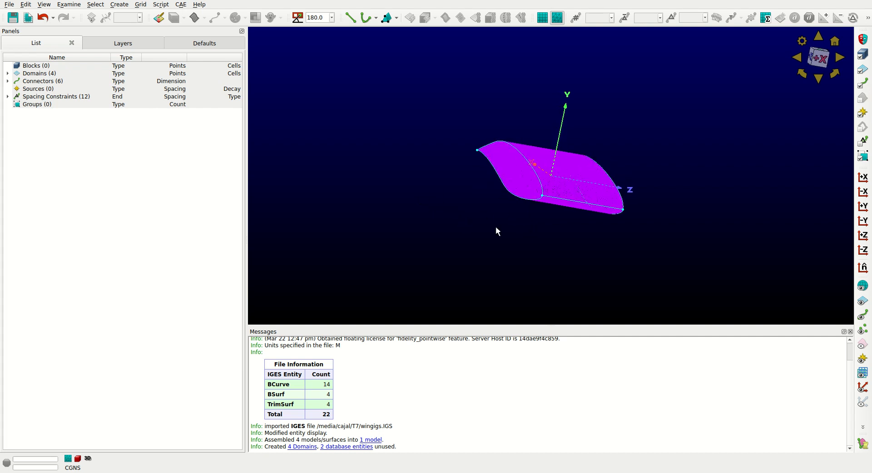
right_drag(416, 175, 403, 148)
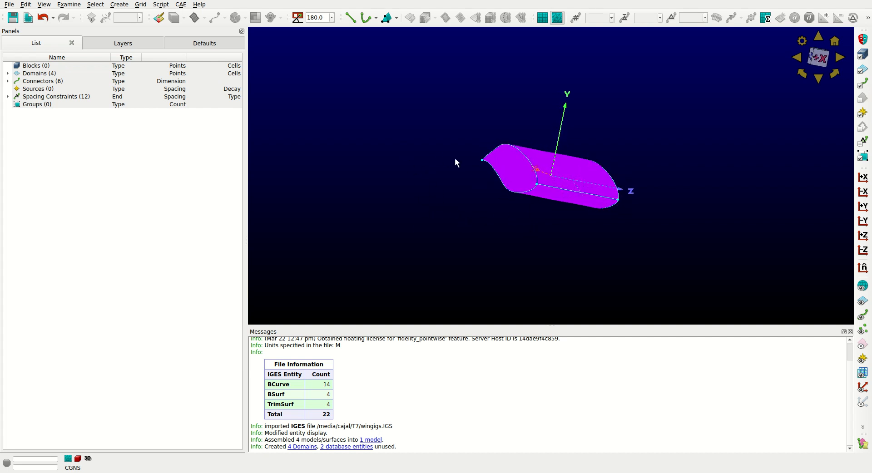
click(506, 166)
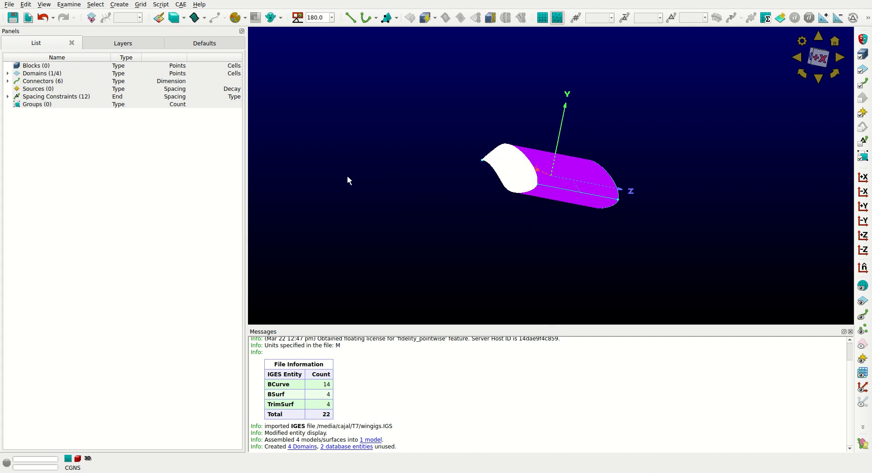
key(Delete)
right_drag(456, 172, 409, 168)
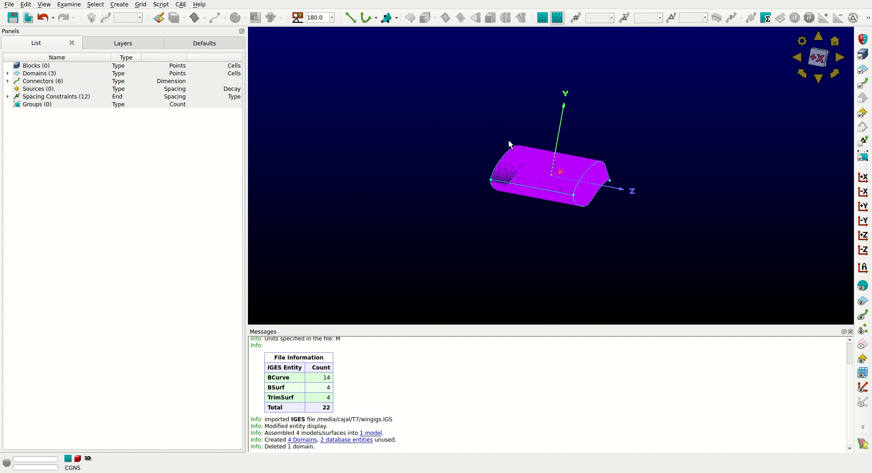
Start an automatic volume mesh from all remaining wing domains with new boundaries, using a box-shaped farfield measured from the selection's extents.
click(52, 74)
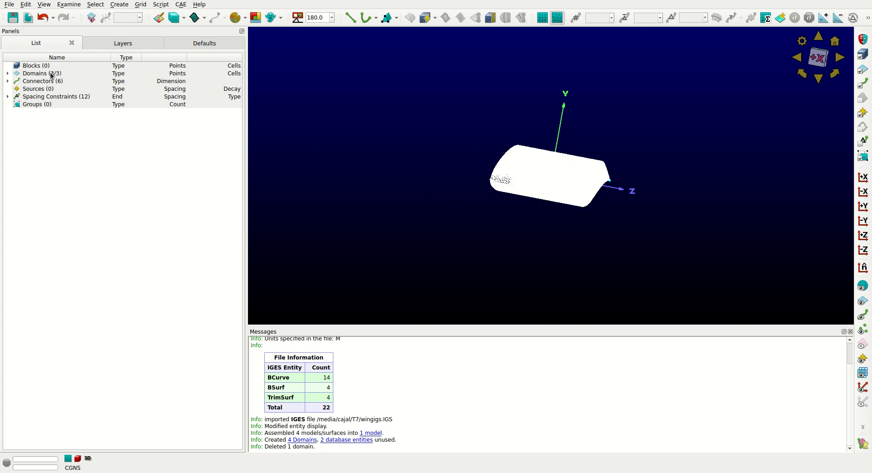
click(131, 22)
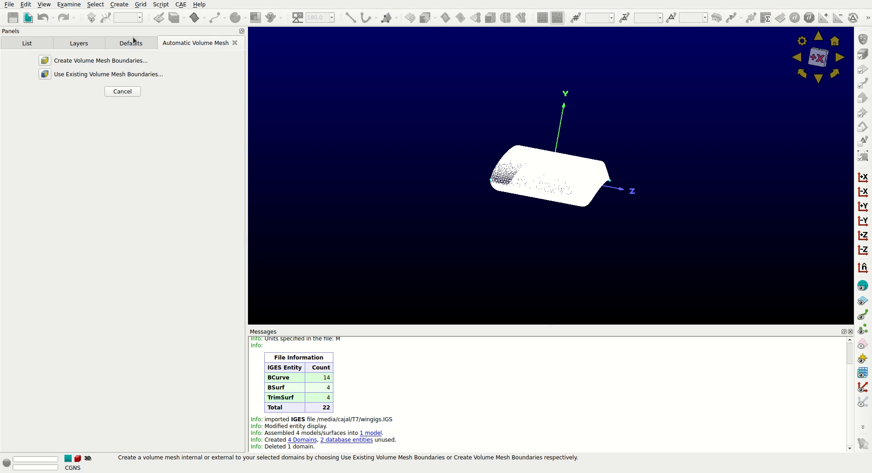
click(45, 61)
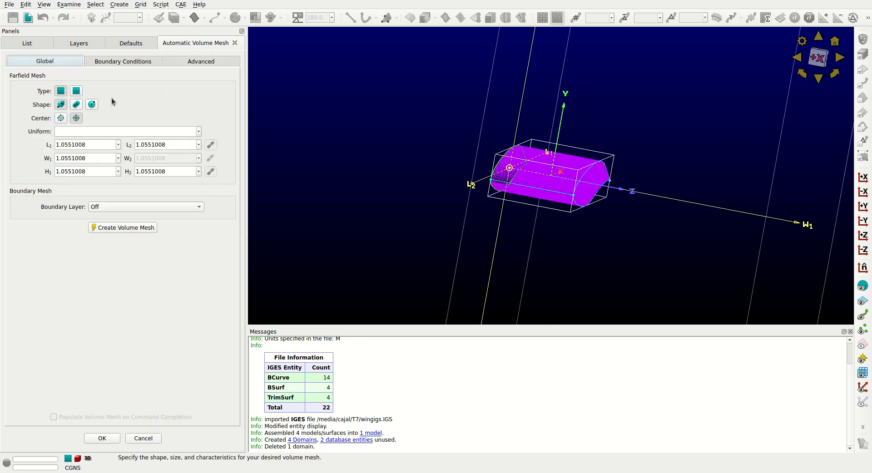
click(61, 92)
click(61, 106)
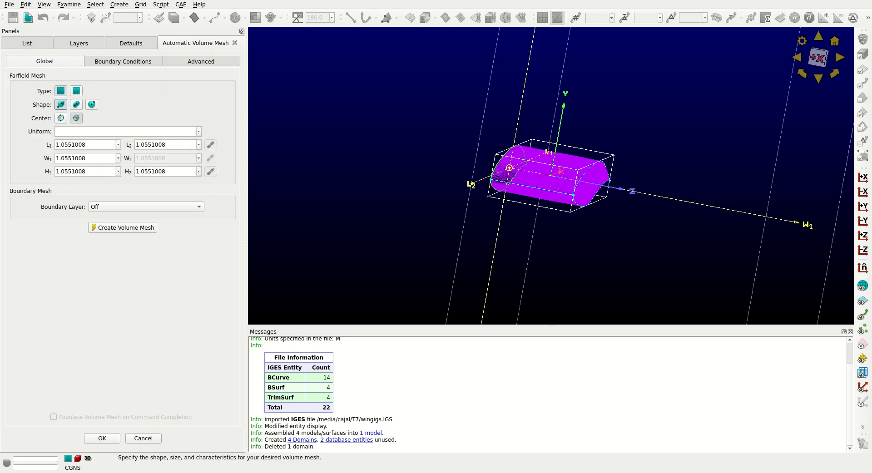
click(61, 119)
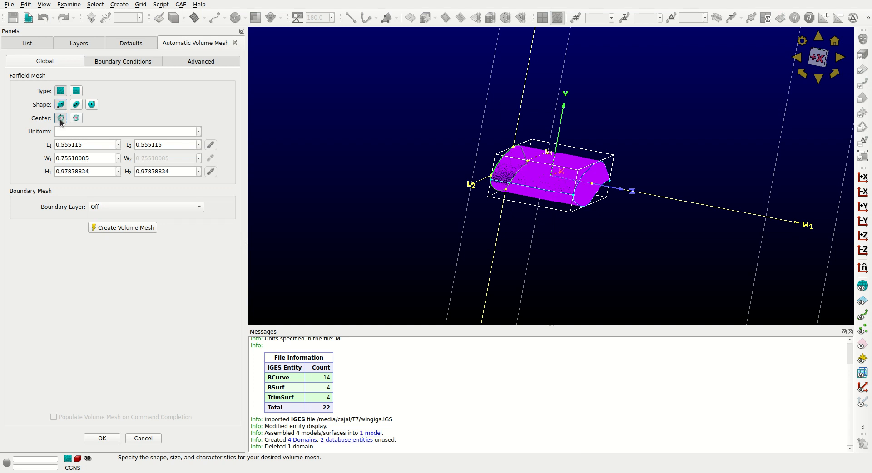
Set the farfield box dimensions to 500 for L1 and L2, 500 for H1 and H2, and 50 for W1.
ctrl+right_drag(317, 182, 353, 174)
ctrl+right_drag(609, 130, 573, 133)
click(819, 59)
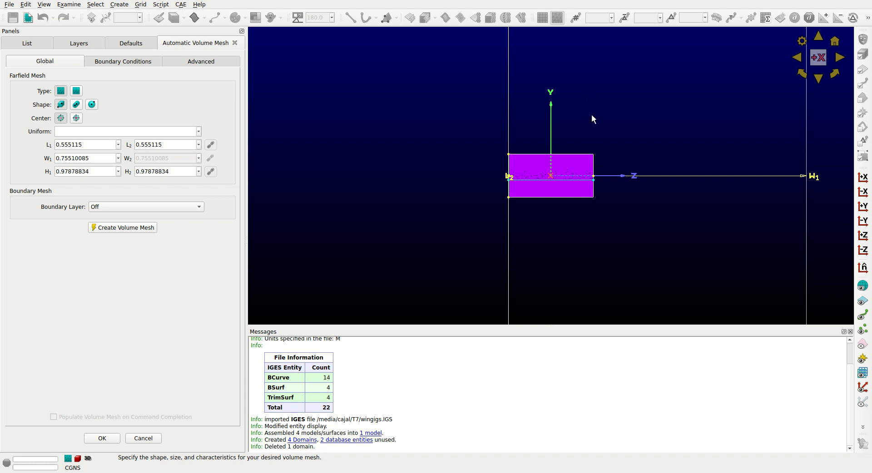
double_click(69, 145)
text(500)
key(Tab)
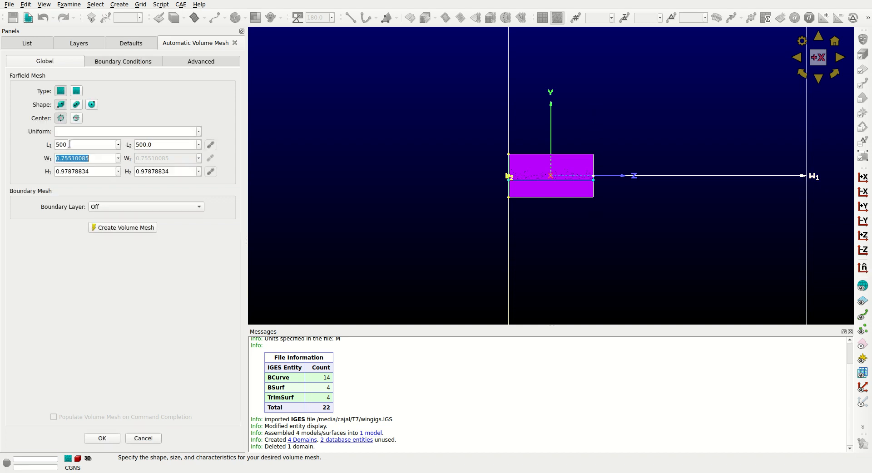
text(0)
key(Tab)
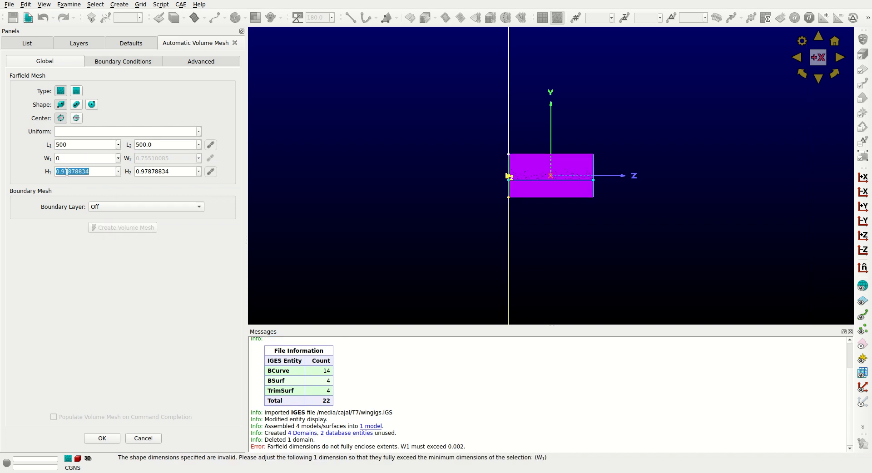
text(500)
key(Tab)
click(92, 159)
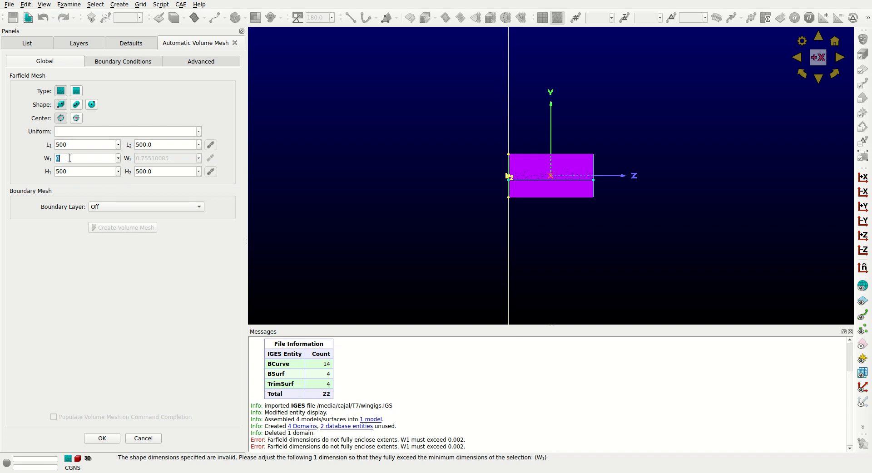
text(50)
Set the boundary layer to Geometric Growth with a wall normal spacing of 1e-5.
click(126, 208)
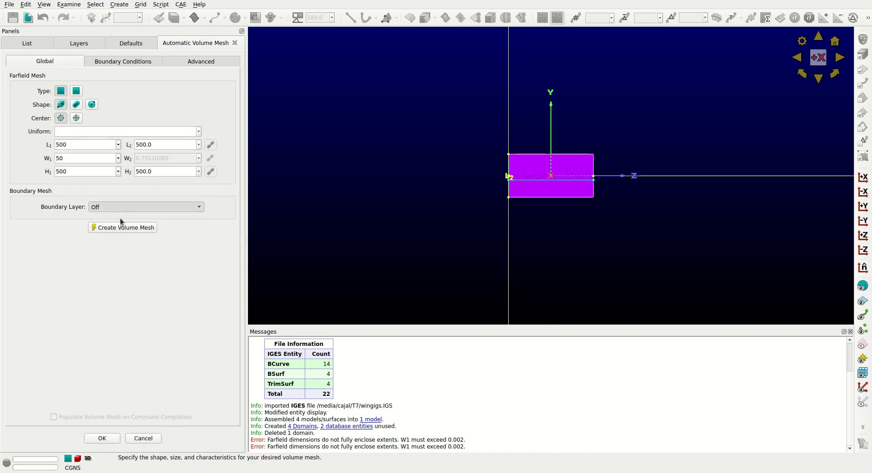
click(120, 222)
double_click(120, 222)
triple_click(120, 222)
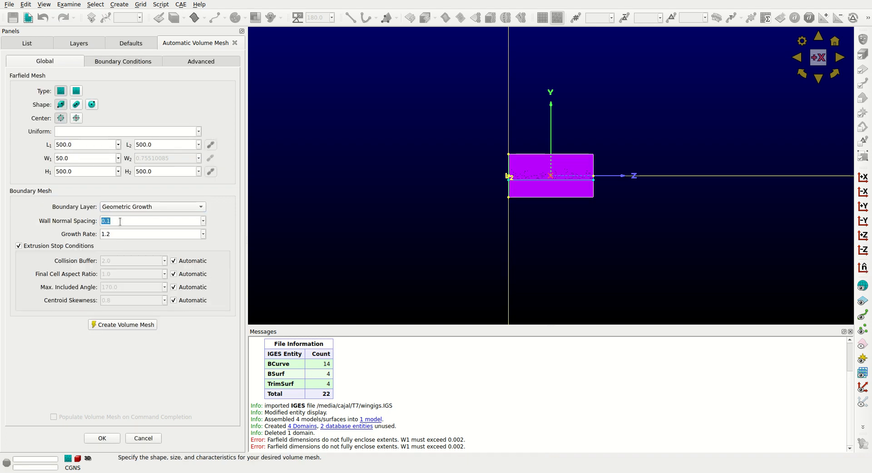
text(1e-5)
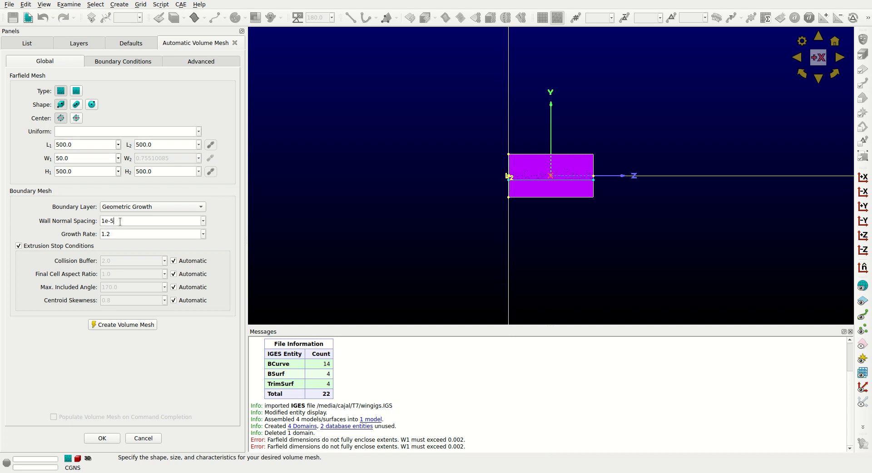
Review the Boundary Layer and Symmetry boundary conditions along with the advanced symmetry plane and spacing settings of the volume mesh.
click(124, 61)
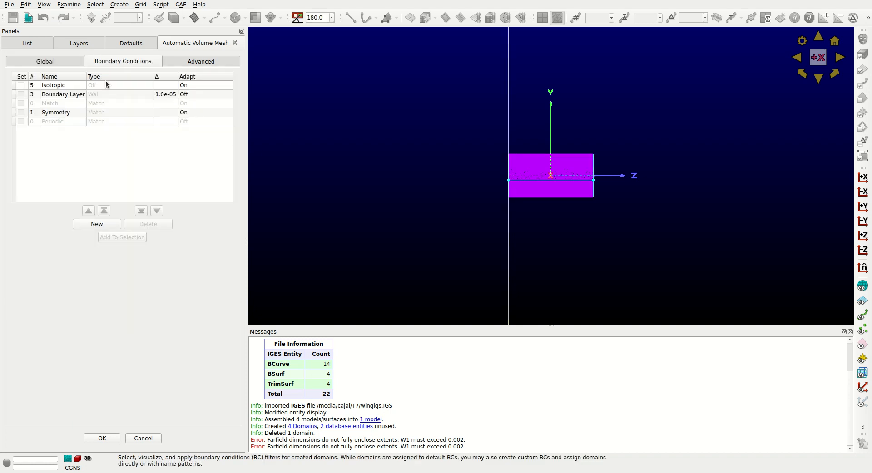
click(201, 61)
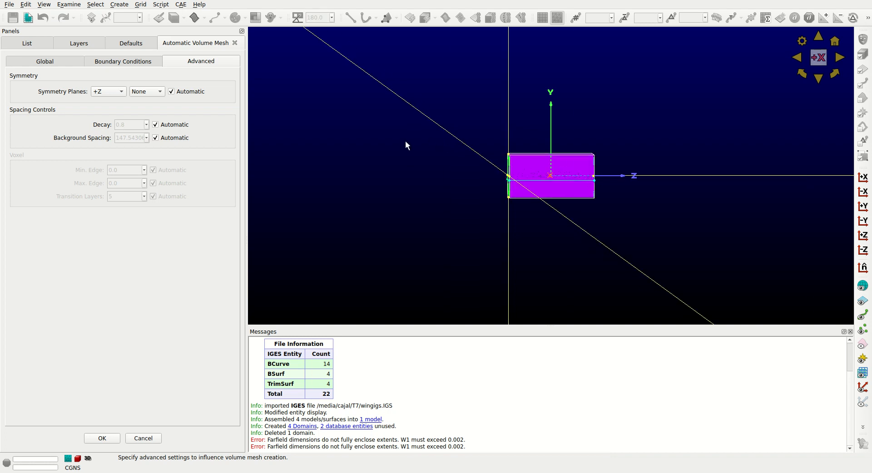
scroll(406, 145, down, 4)
scroll(406, 144, up, 3)
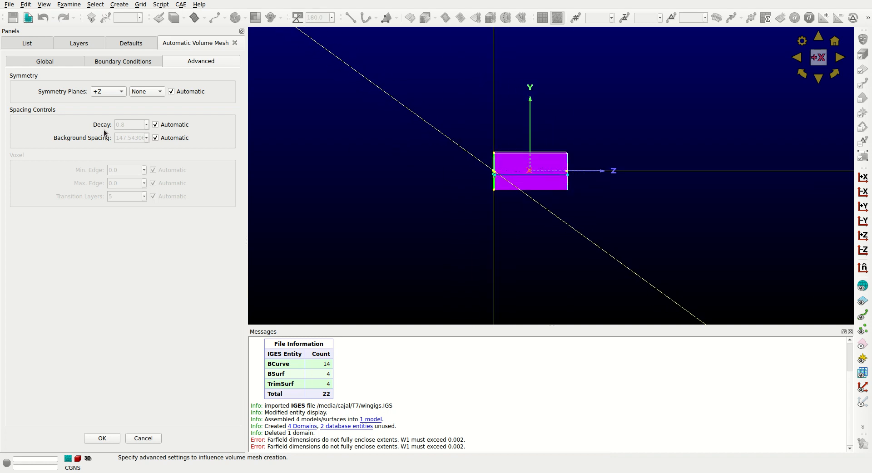
click(120, 61)
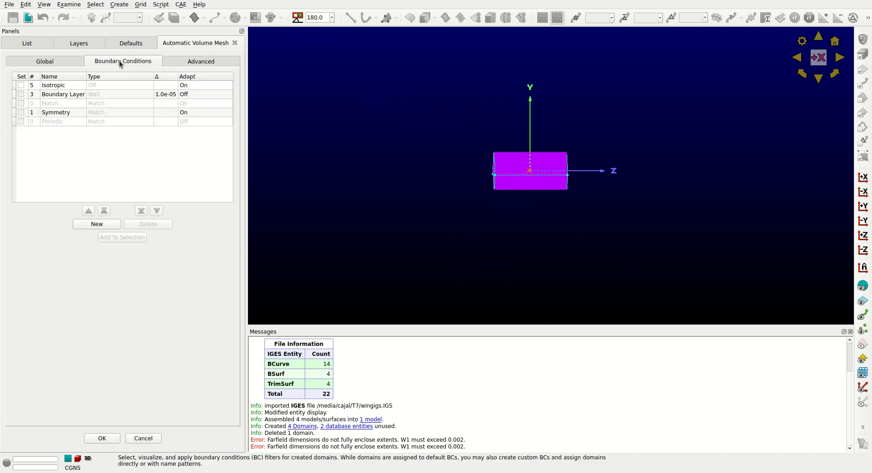
click(58, 114)
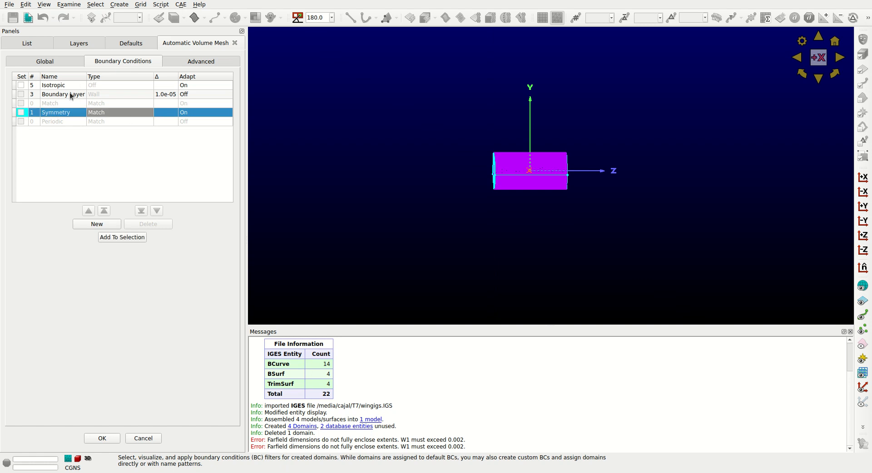
click(69, 94)
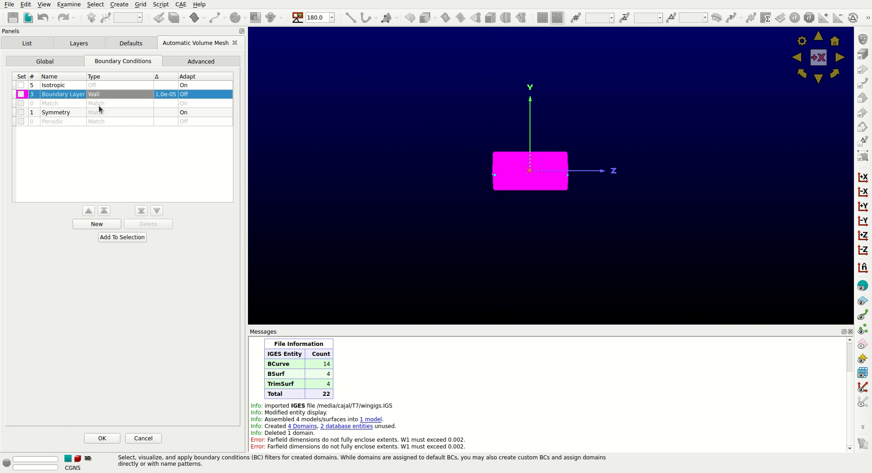
click(51, 113)
click(62, 60)
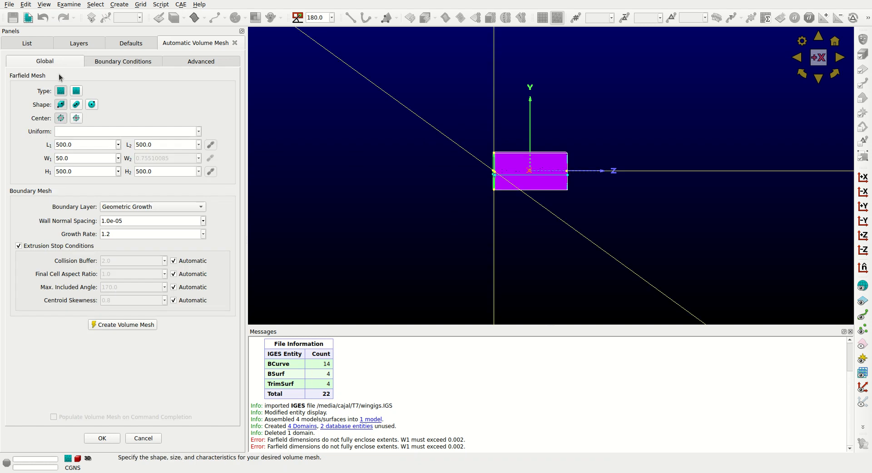
Create the automatic volume mesh with the current farfield and boundary layer settings and accept it.
click(123, 325)
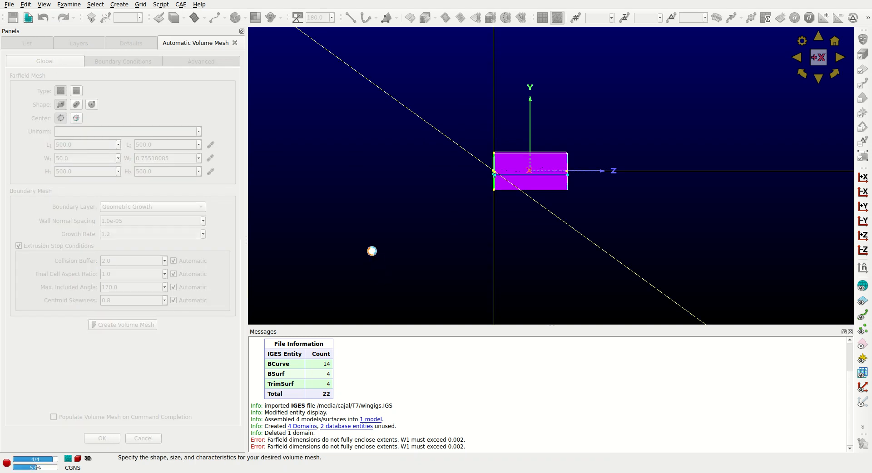
scroll(372, 250, down, 8)
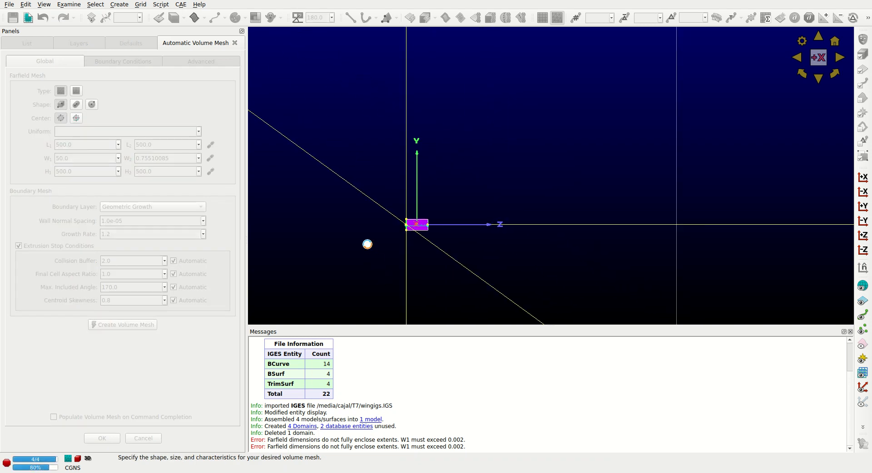
scroll(368, 240, down, 5)
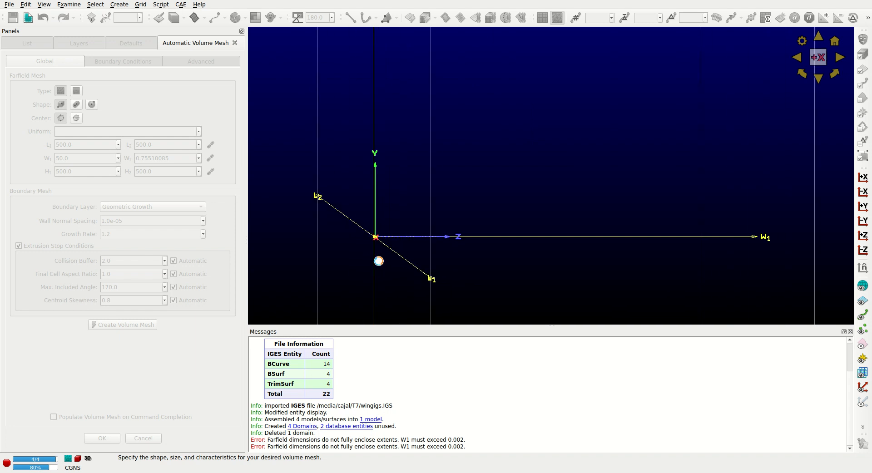
scroll(383, 264, down, 4)
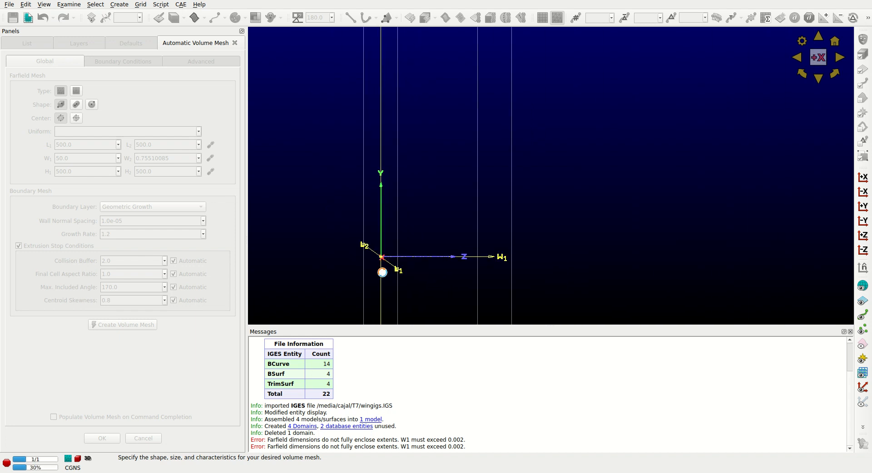
scroll(383, 273, up, 1)
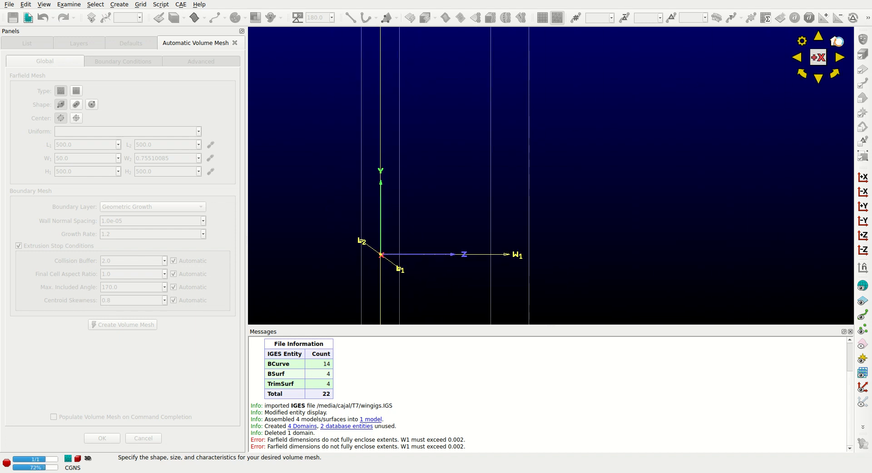
ctrl+right_drag(509, 212, 520, 220)
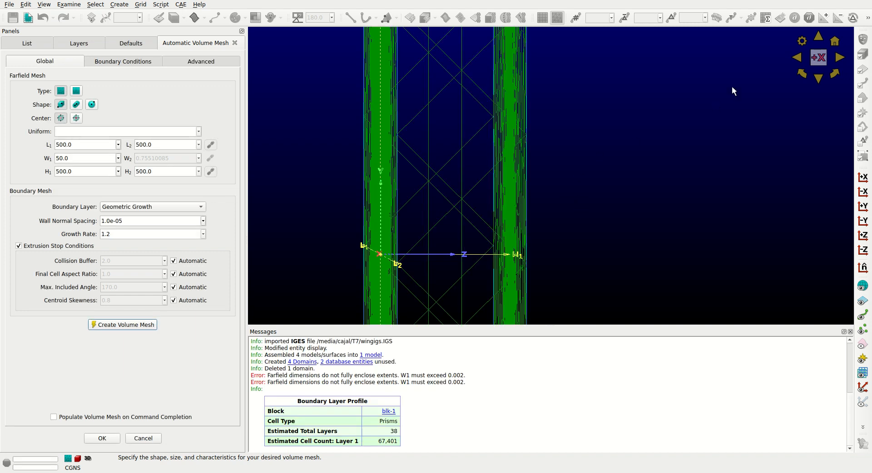
drag(818, 57, 477, 225)
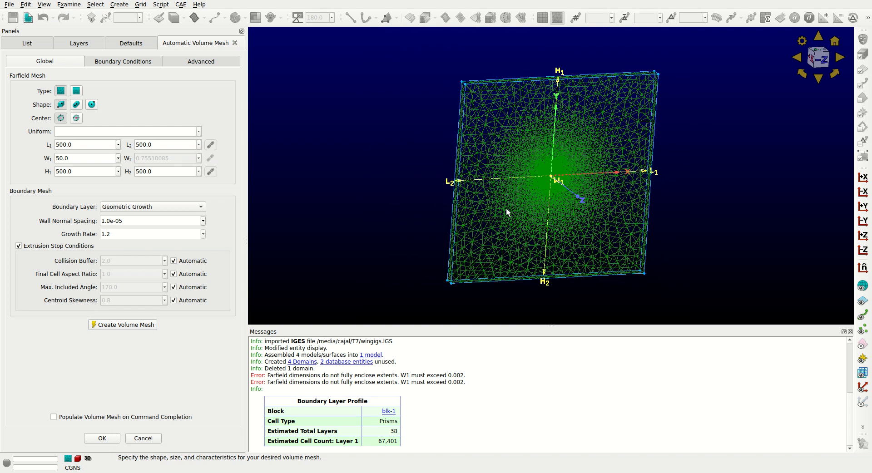
click(829, 58)
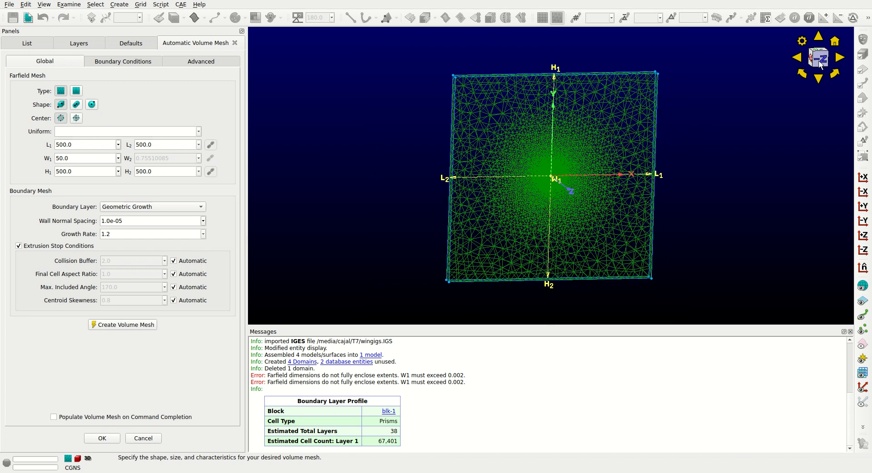
click(830, 58)
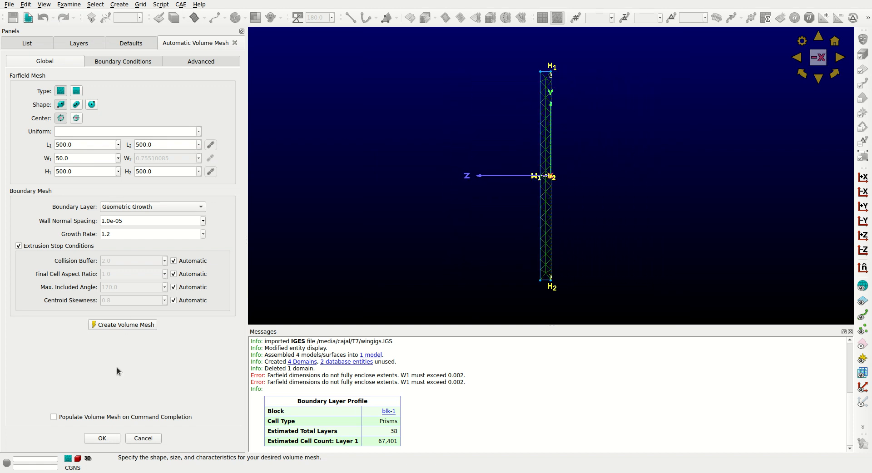
click(101, 438)
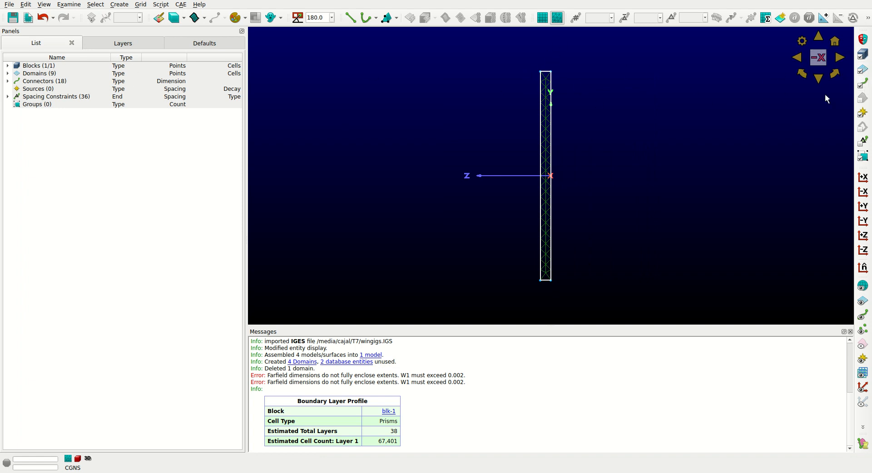
Delete the farfield block with its outer side domains and spanwise connectors, keeping the minimum-Z symmetry domain and the wing.
click(527, 64)
drag(526, 66, 546, 295)
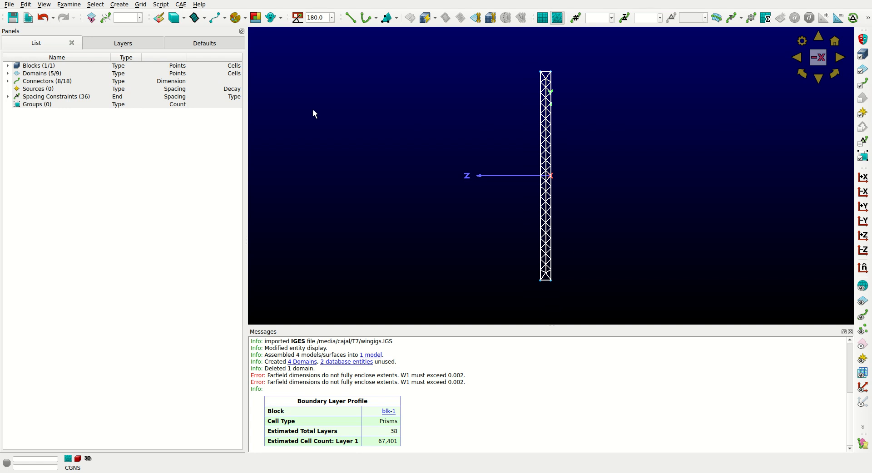
key(Delete)
Delete the remaining airfoil-shaped end-cap domain of the wing.
click(837, 40)
scroll(545, 177, up, 8)
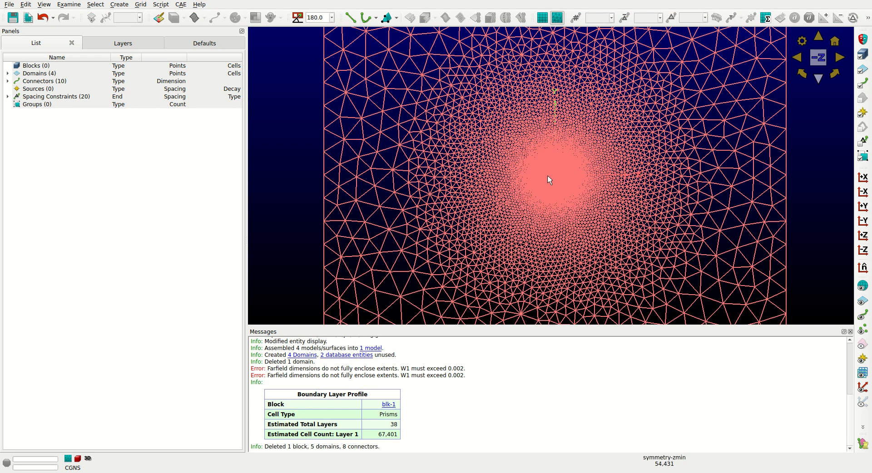
scroll(539, 165, up, 10)
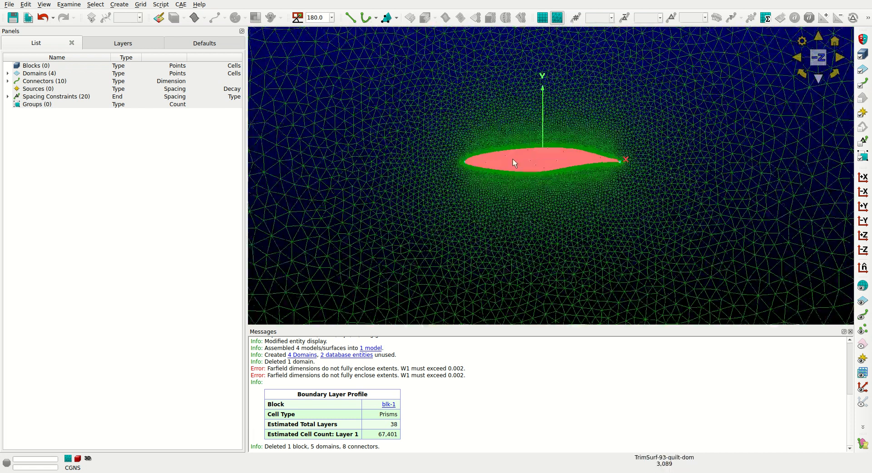
click(514, 159)
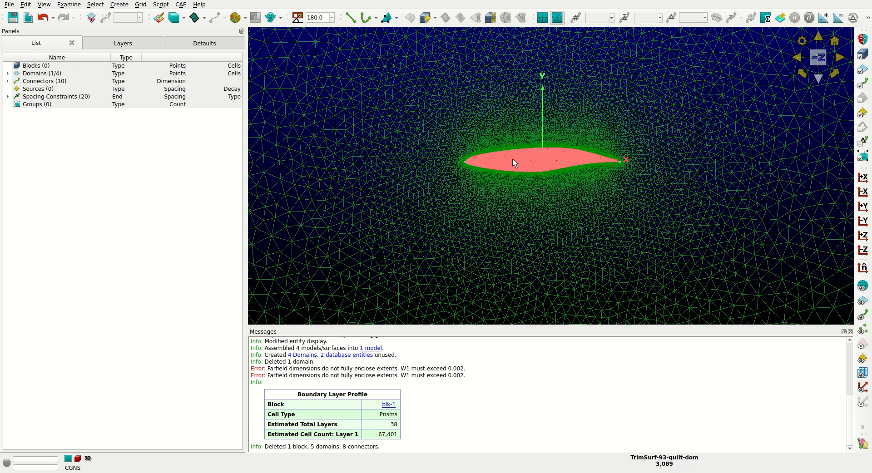
key(Delete)
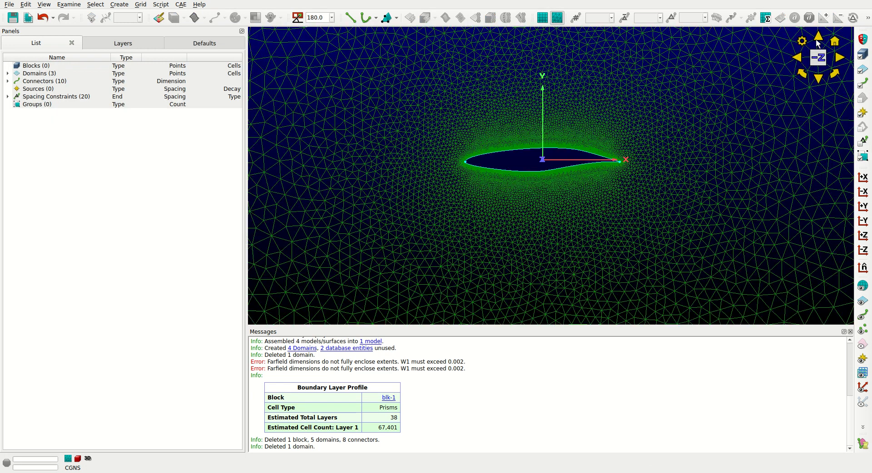
Create a translationally periodic copy of the minimum-Z symmetry domain with an offset vector of 0 0 0.3.
click(397, 84)
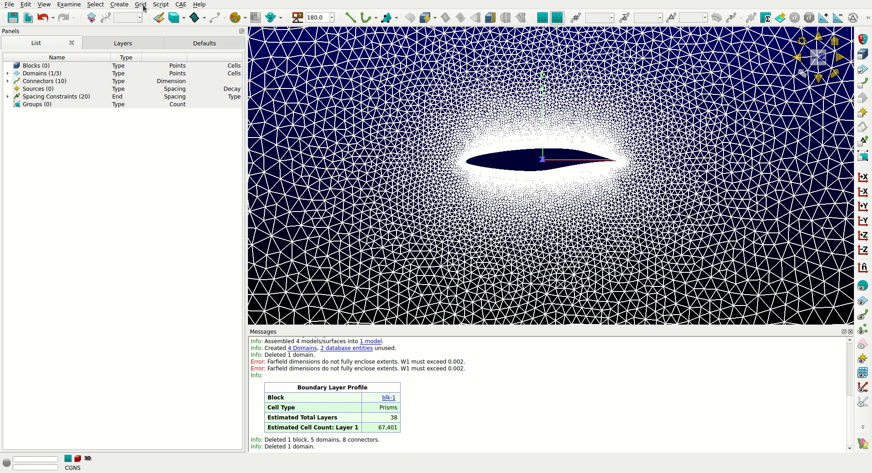
click(121, 5)
click(253, 122)
click(840, 58)
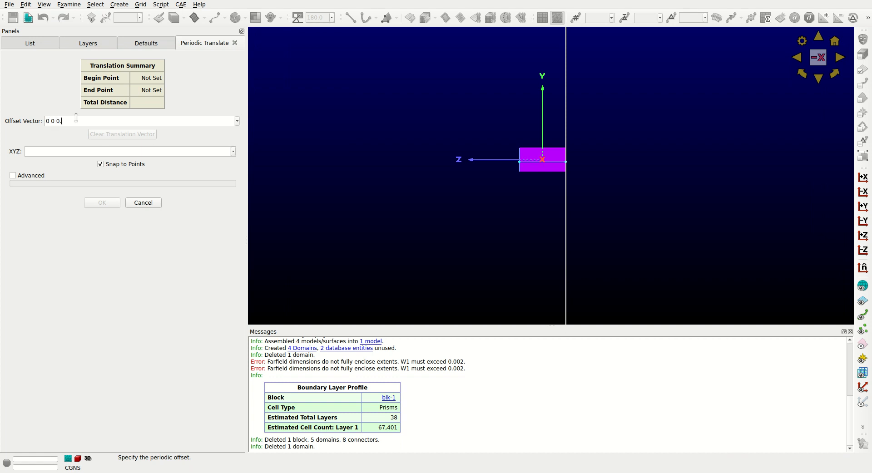
key(Return)
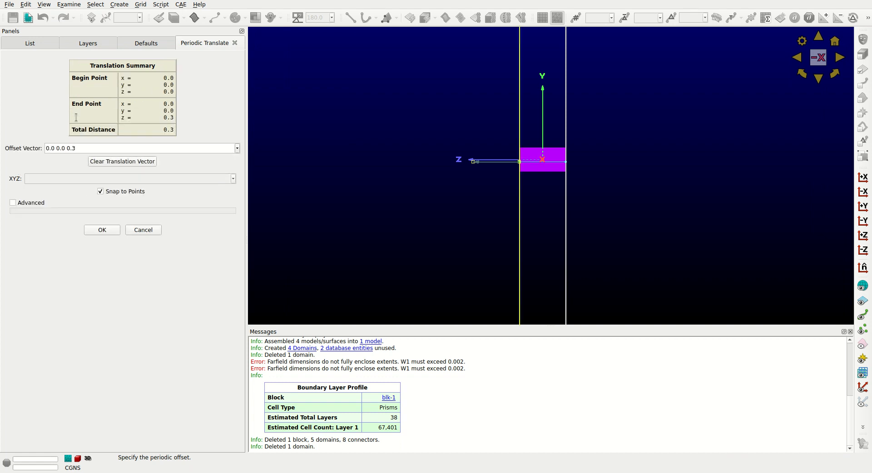
click(102, 230)
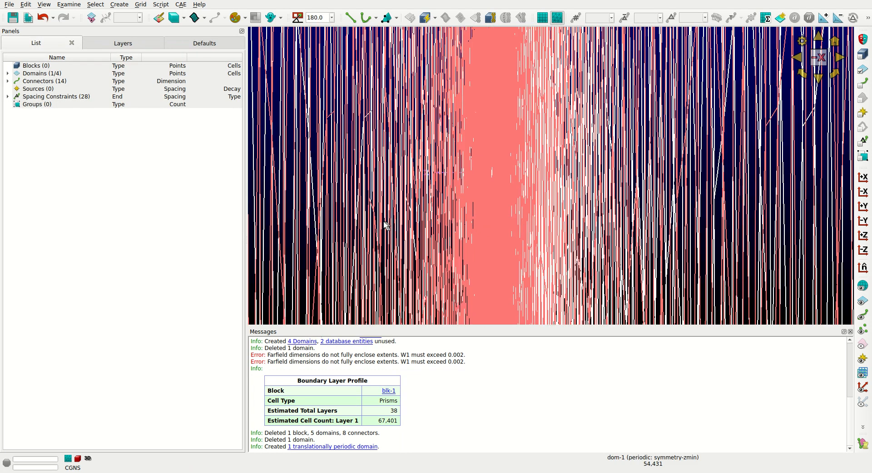
Inspect the original and periodic symmetry domains from the side, the front and at an angle.
scroll(380, 208, down, 12)
click(601, 203)
ctrl+right_drag(601, 204, 603, 198)
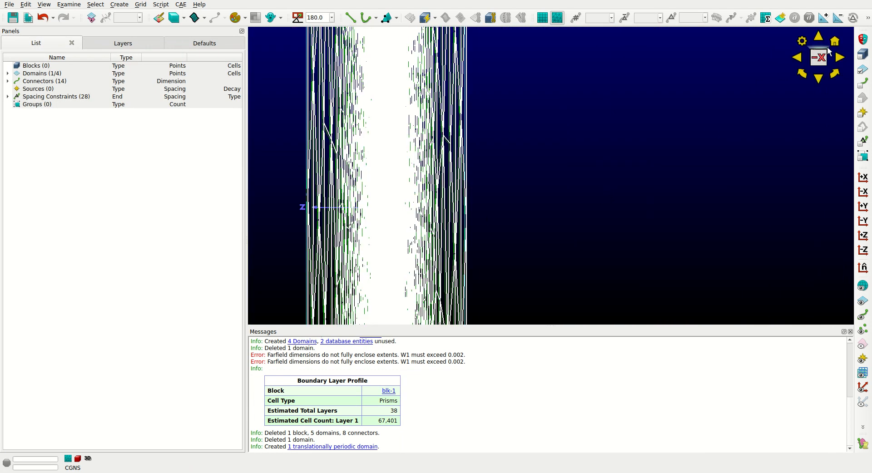
click(796, 56)
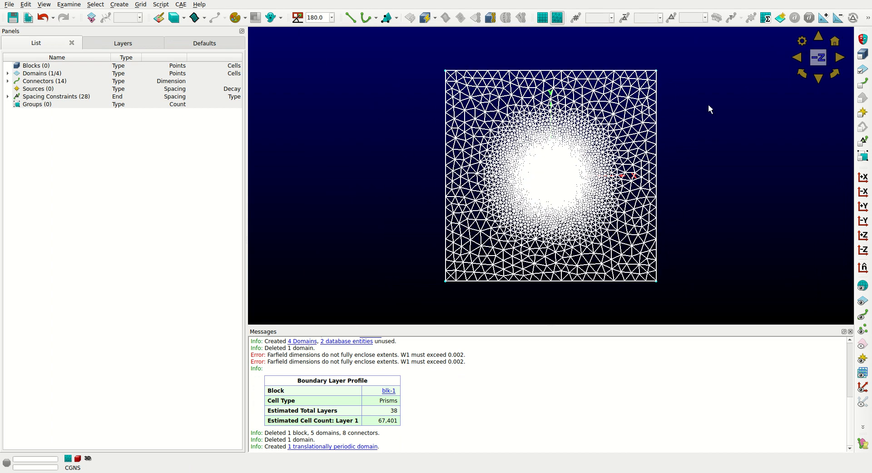
click(708, 105)
ctrl+right_drag(667, 118, 606, 153)
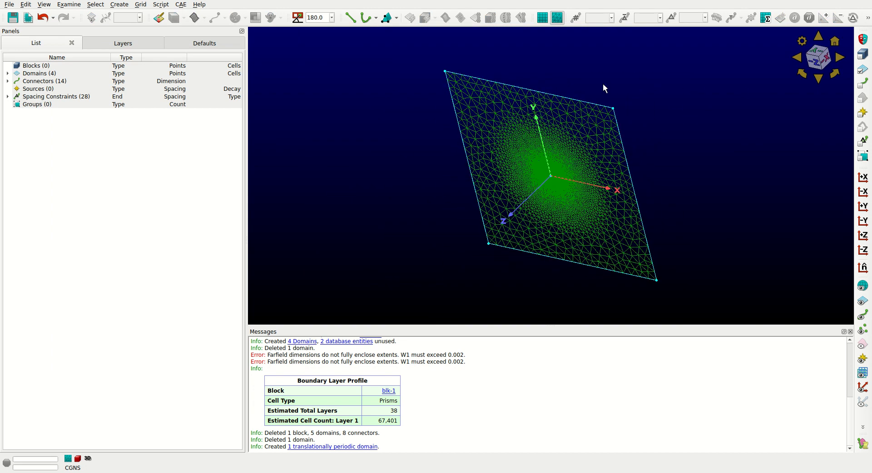
click(577, 99)
click(863, 85)
Open the default average connector spacing (Average Δs) for editing.
click(351, 18)
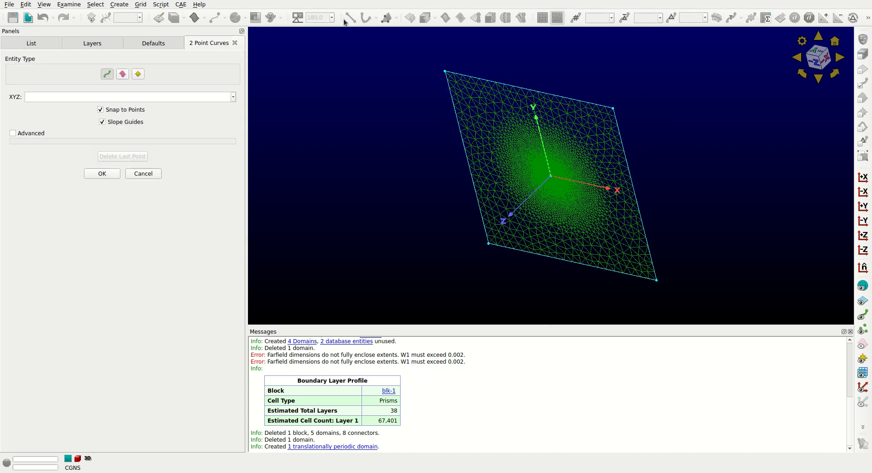
click(235, 43)
click(203, 45)
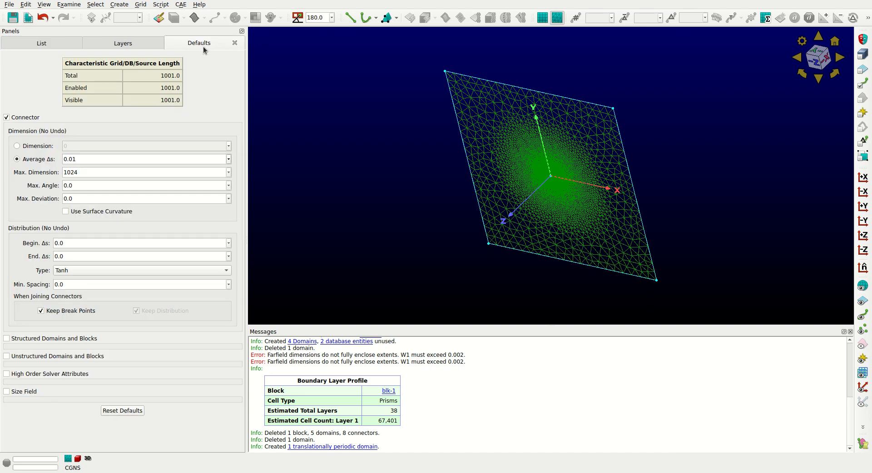
click(80, 159)
Draw a two-point connector joining the two symmetry planes at their corner near X -500, Y 500, ending at Z -0.3.
click(350, 17)
scroll(436, 72, up, 10)
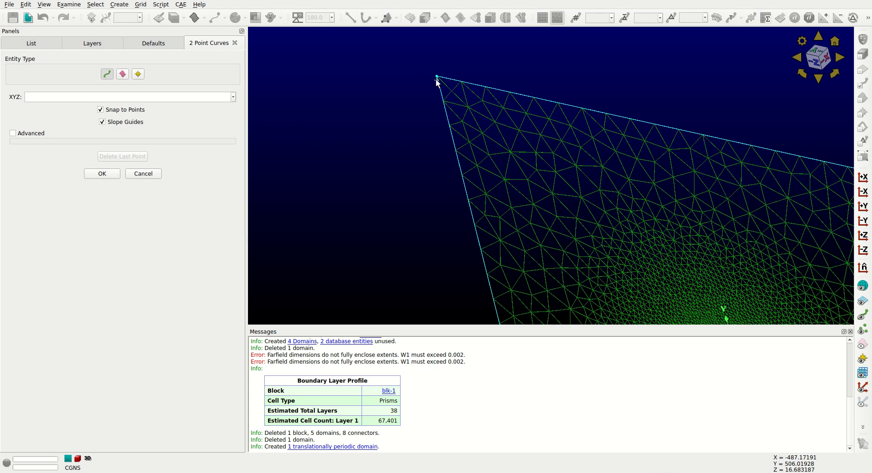
scroll(437, 72, up, 5)
click(440, 73)
click(460, 54)
Draw a two-point connector joining the two symmetry planes at their corner near X 501, Y 500, ending at Z -0.3.
scroll(477, 78, down, 5)
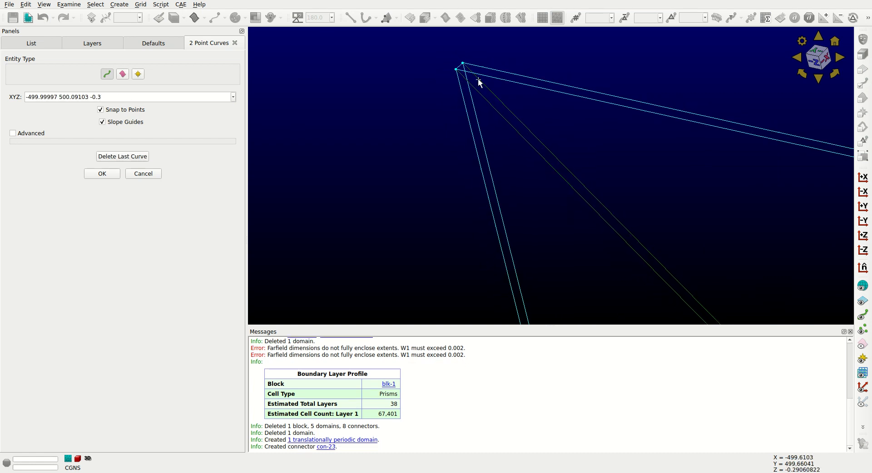
scroll(534, 132, down, 6)
scroll(667, 169, up, 3)
scroll(689, 182, up, 5)
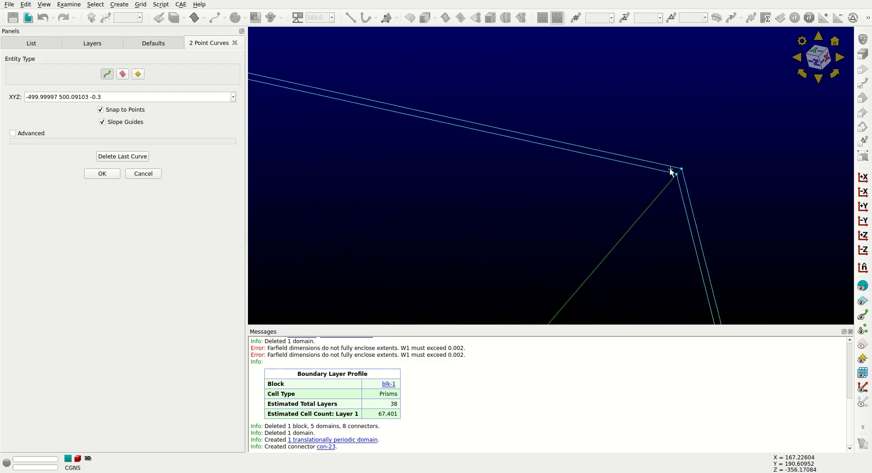
click(678, 175)
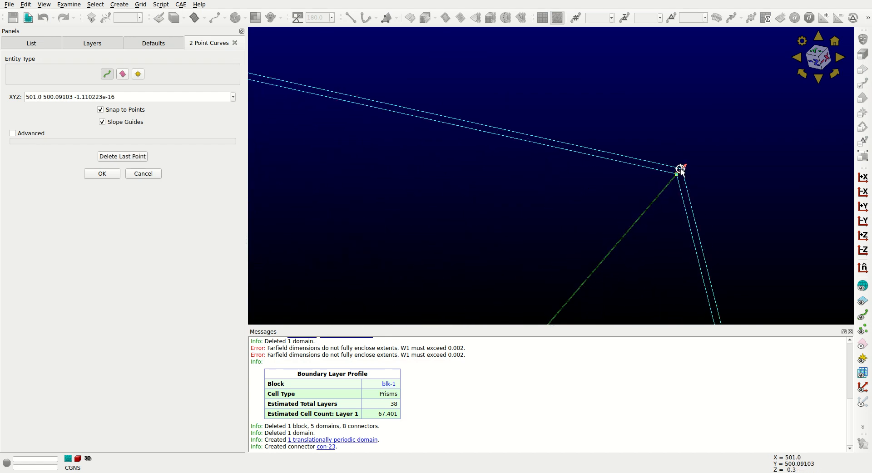
click(681, 170)
Draw a two-point connector joining the two symmetry planes at their corner near X 501, Y -500, ending at Z -0.3.
scroll(668, 201, down, 5)
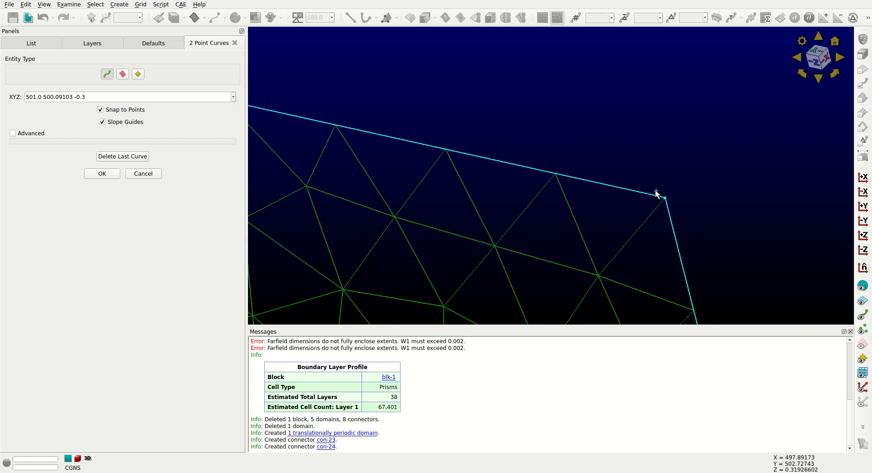
scroll(684, 268, down, 5)
scroll(695, 309, up, 8)
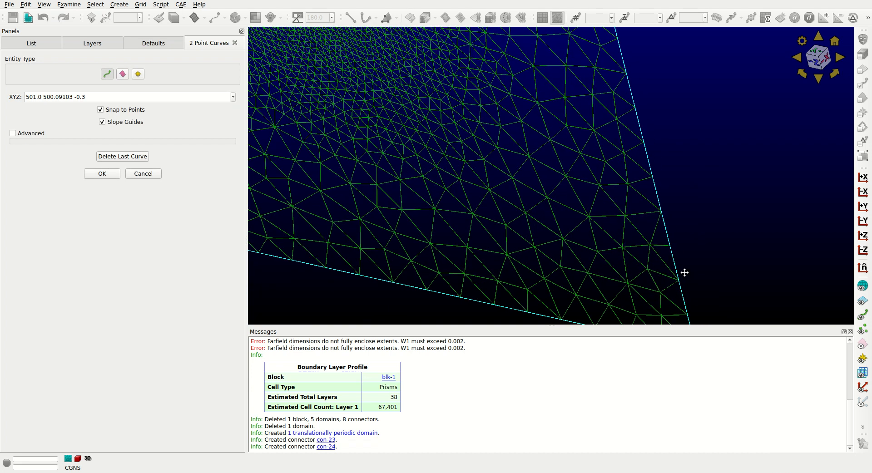
scroll(636, 173, up, 8)
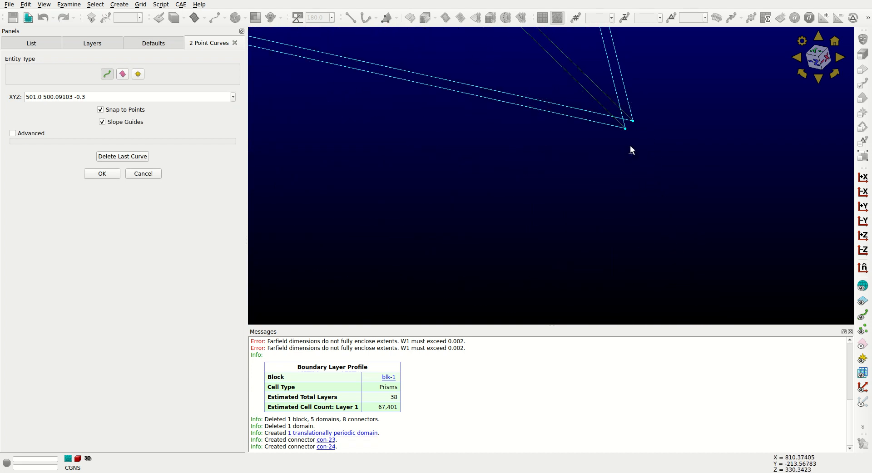
click(625, 118)
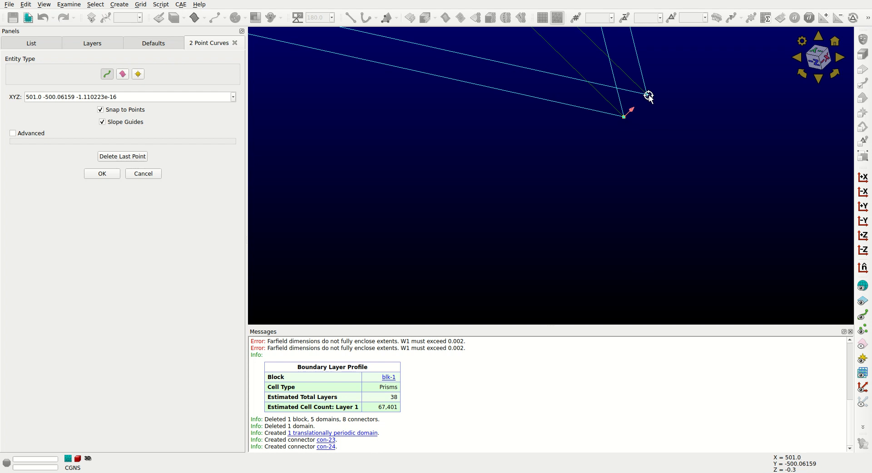
click(648, 95)
Draw the last two-point connector at the corner near X -500, Y -500, ending at Z -0.3, and finish the two-point curves.
scroll(389, 151, down, 6)
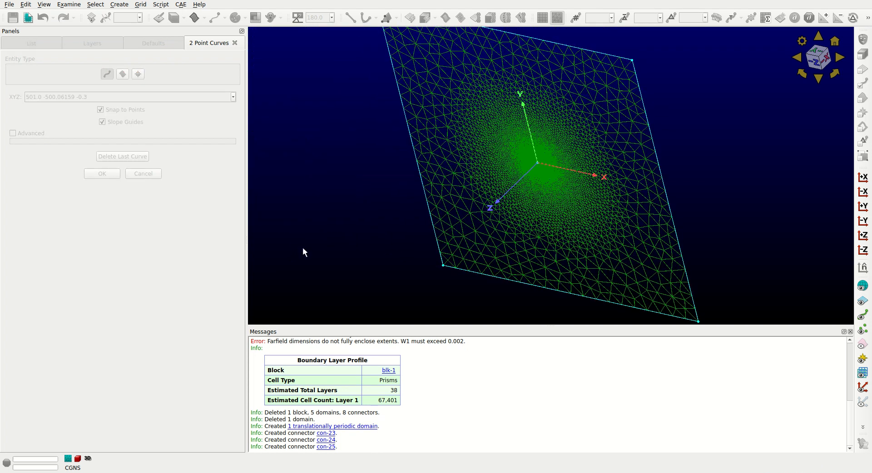
scroll(457, 269, up, 5)
scroll(473, 282, up, 7)
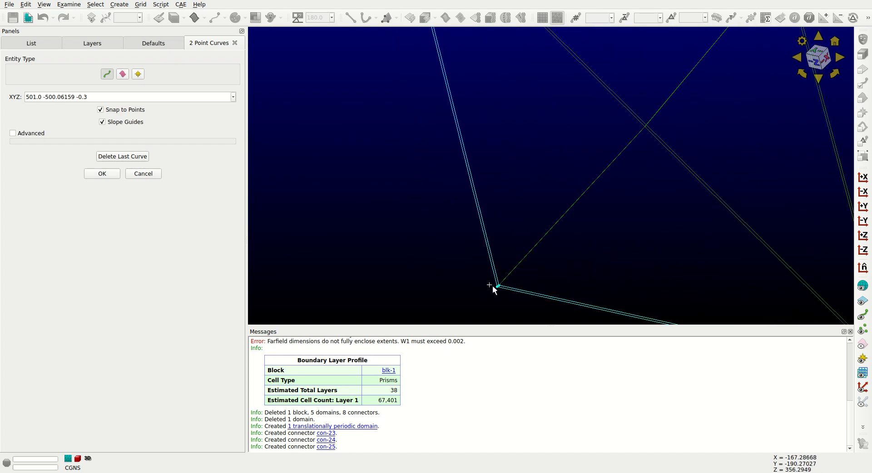
scroll(497, 288, up, 5)
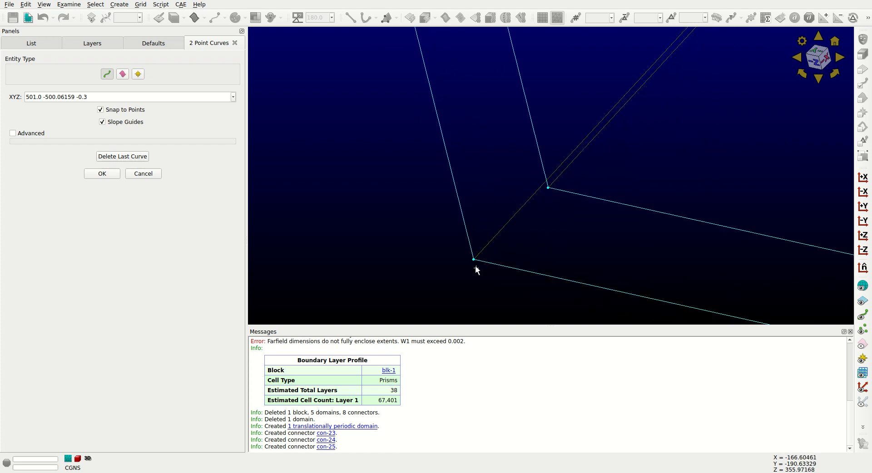
click(473, 261)
click(548, 187)
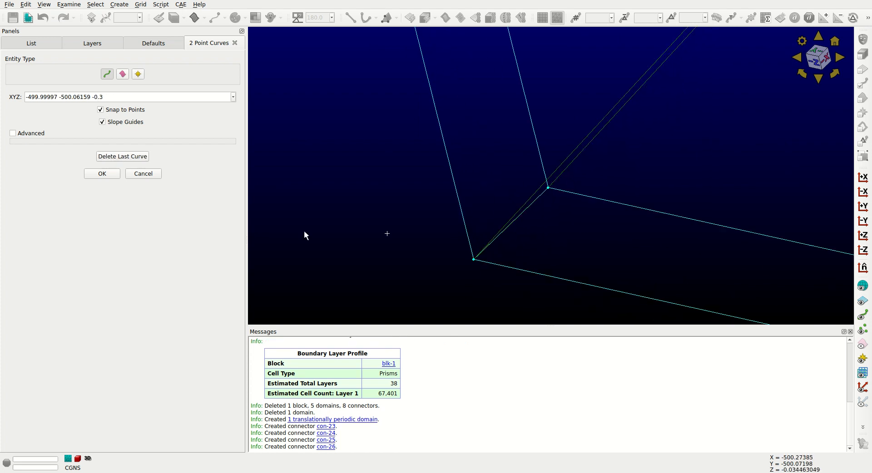
click(91, 173)
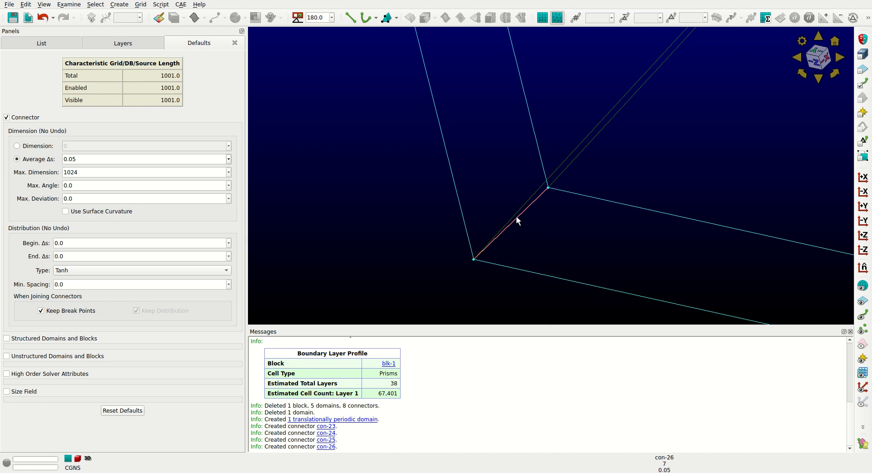
Select the outer boundary connectors of both symmetry planes with the four corner connectors and assemble the farfield side domains from them.
mouse_move(535, 240)
right_down()
mouse_move(502, 250)
mouse_move(526, 239)
right_up()
mouse_move(528, 274)
right_down()
mouse_move(513, 267)
mouse_move(514, 276)
right_up()
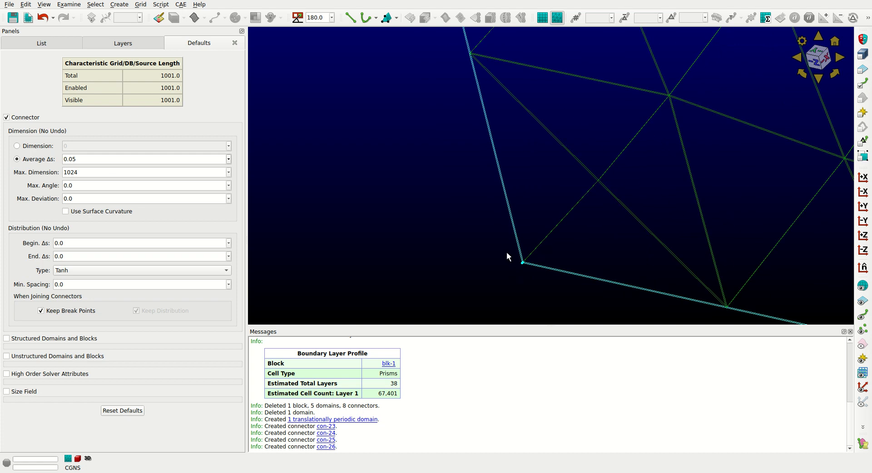
right_drag(502, 248, 442, 271)
scroll(517, 269, down, 3)
scroll(618, 199, up, 8)
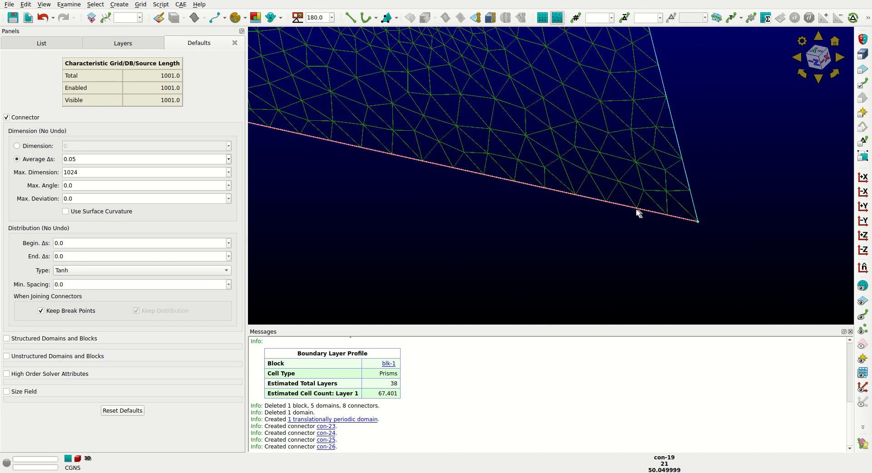
mouse_move(696, 222)
right_down()
mouse_move(707, 224)
mouse_move(642, 175)
mouse_move(658, 224)
mouse_move(638, 205)
right_up()
scroll(636, 200, down, 10)
drag(590, 74, 638, 125)
scroll(500, 68, up, 10)
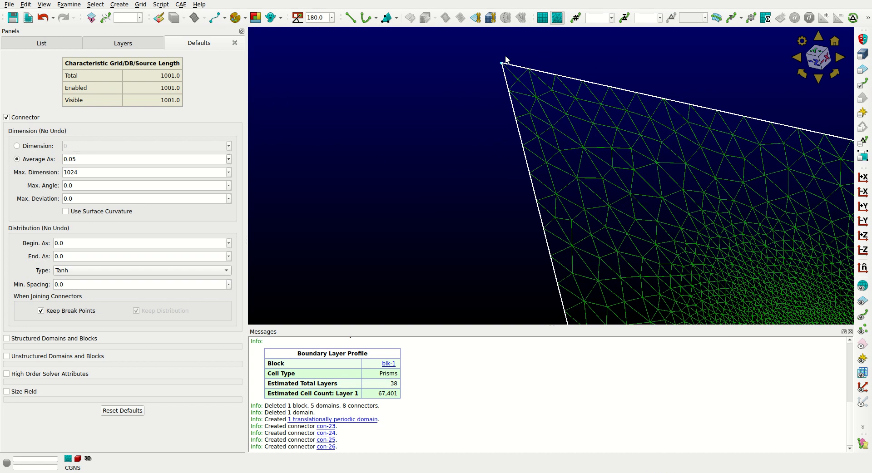
scroll(498, 68, up, 15)
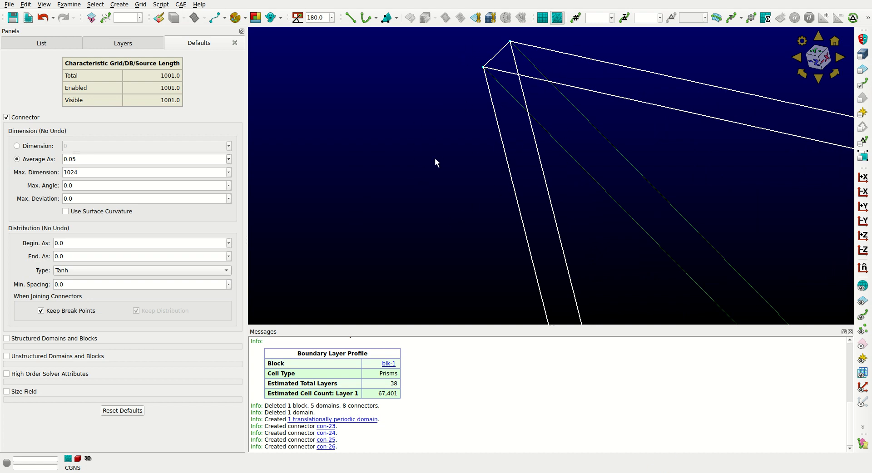
click(475, 18)
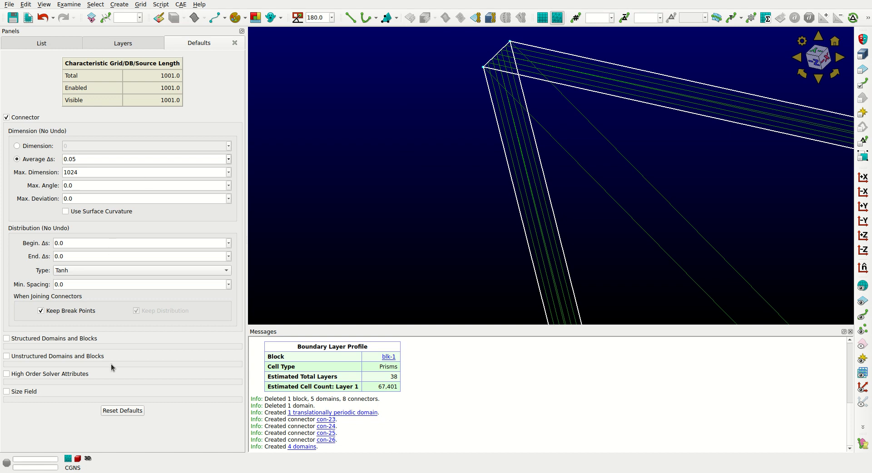
Check the domain count in the entity list by undoing and redoing the domain assembly.
click(41, 43)
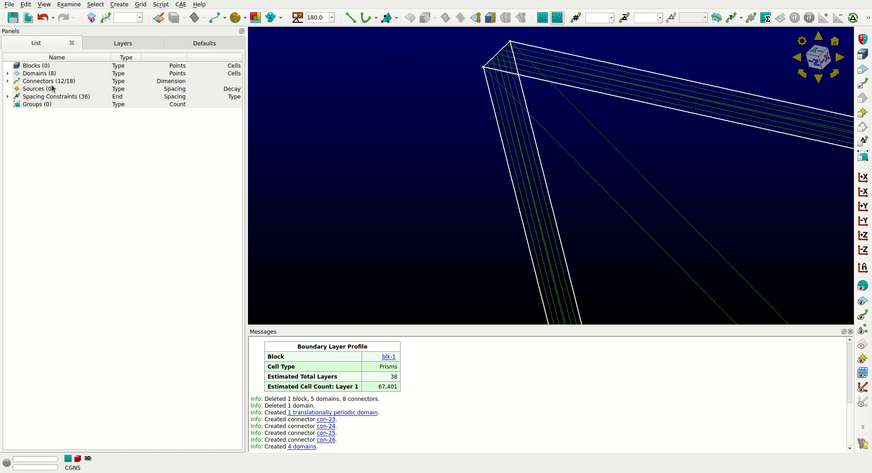
click(42, 18)
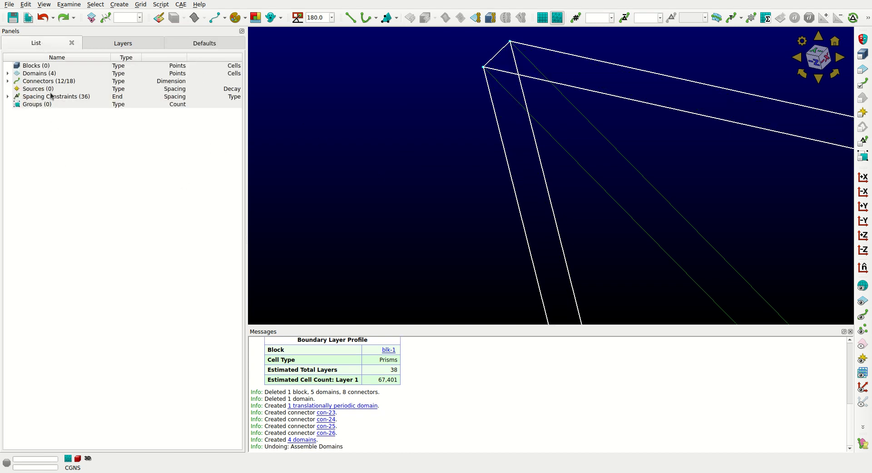
click(63, 17)
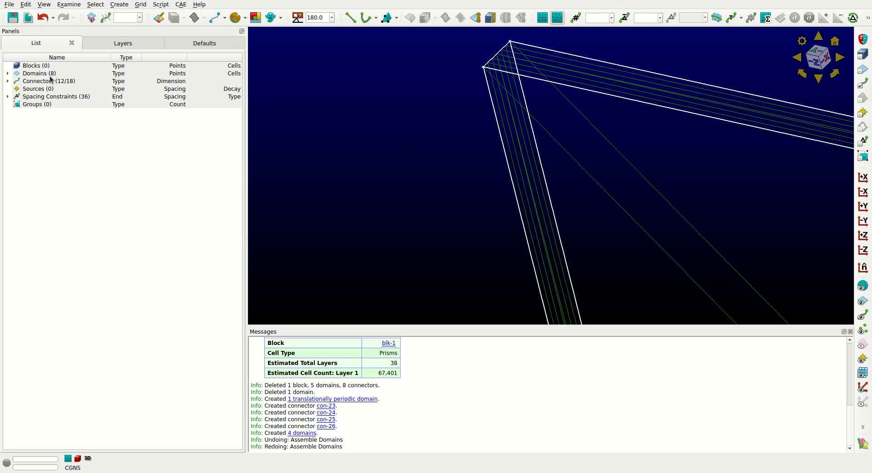
Check the whole grid for free and non-manifold connectors with the Merge command, without merging anything.
click(394, 154)
scroll(407, 184, down, 5)
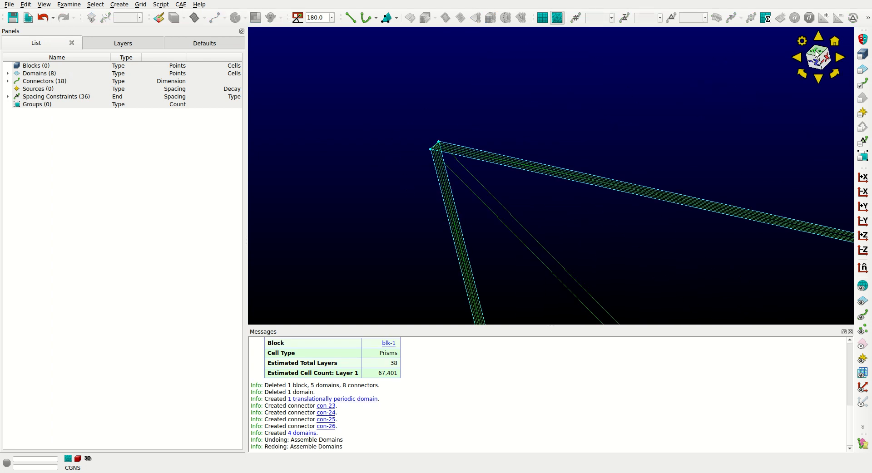
click(835, 42)
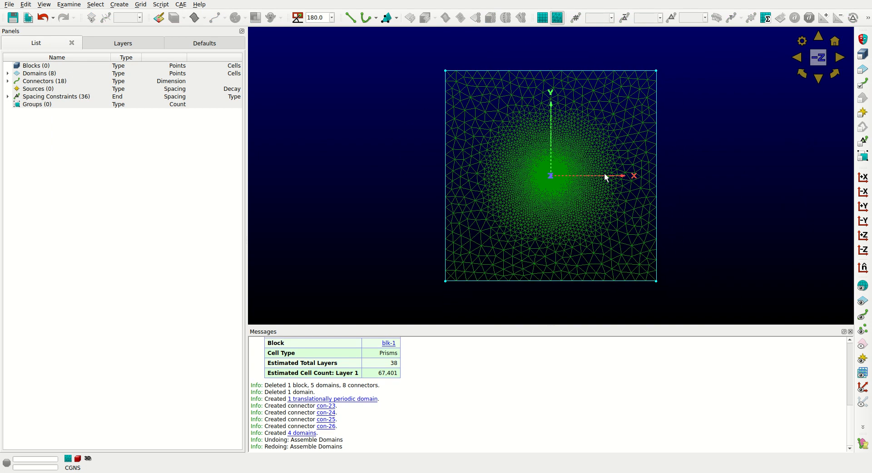
click(140, 5)
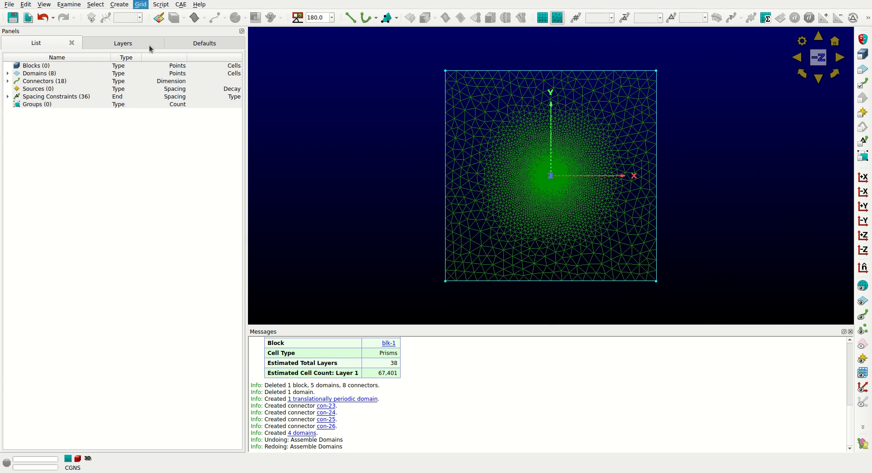
click(158, 96)
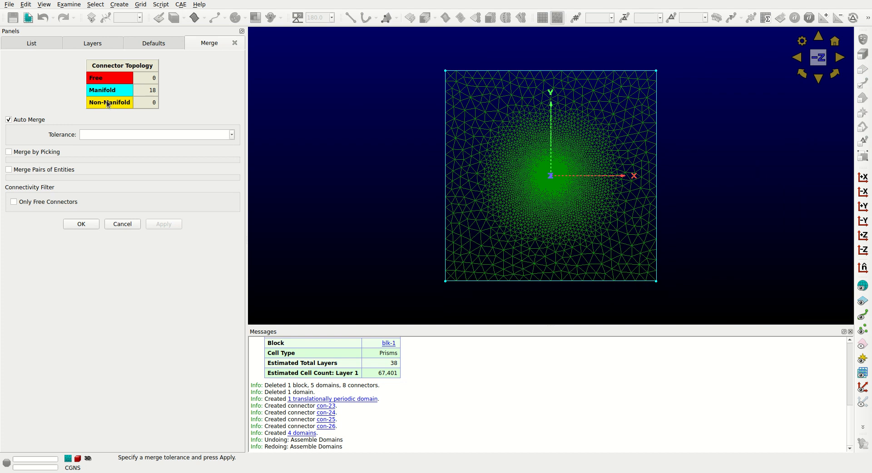
click(81, 224)
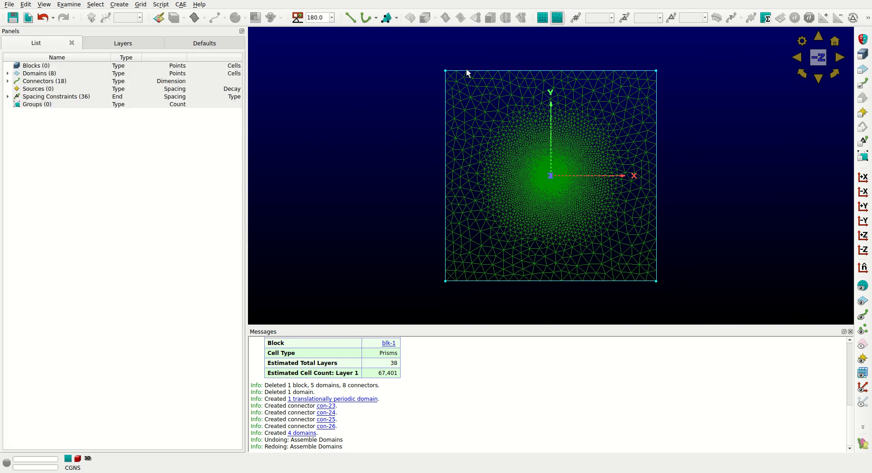
Assemble an unstructured block automatically from all domains, with Create Baffle Faces enabled.
click(863, 69)
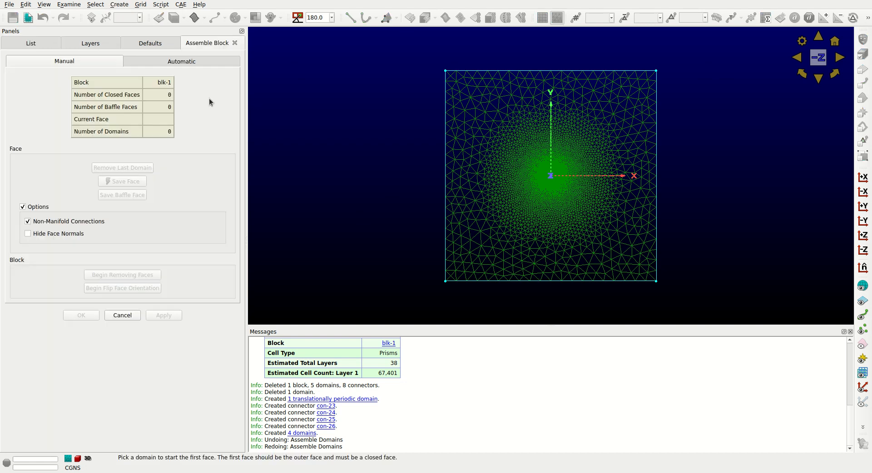
click(157, 61)
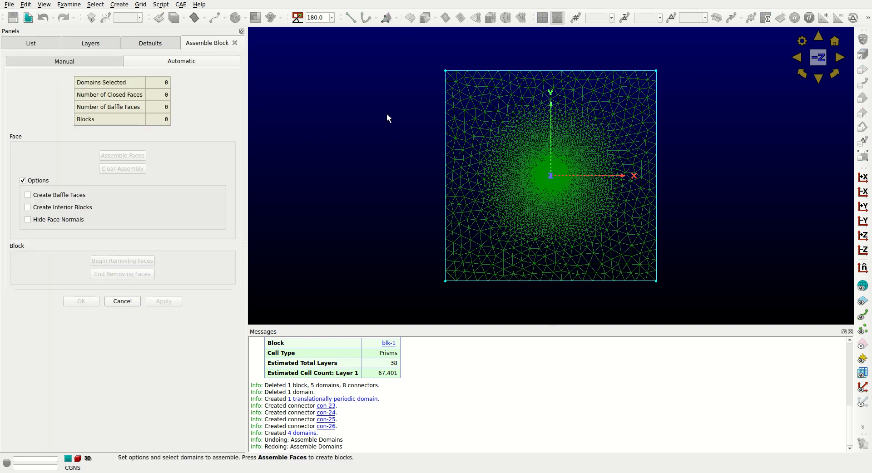
key(ctrl+a)
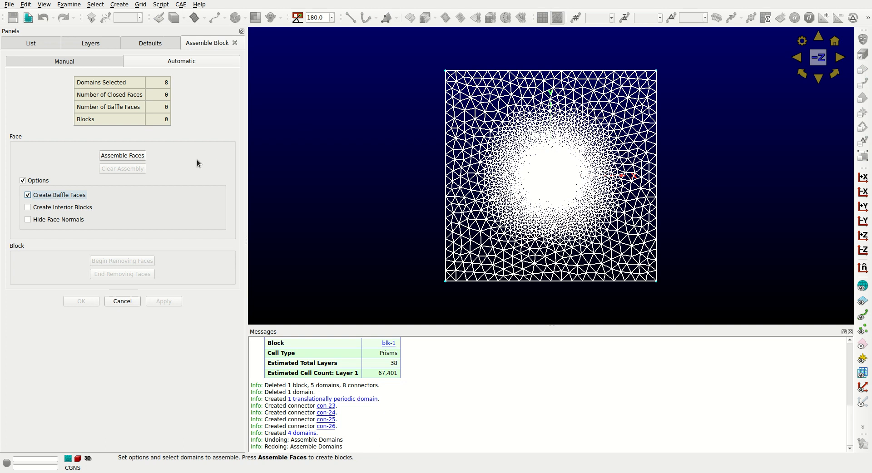
click(121, 155)
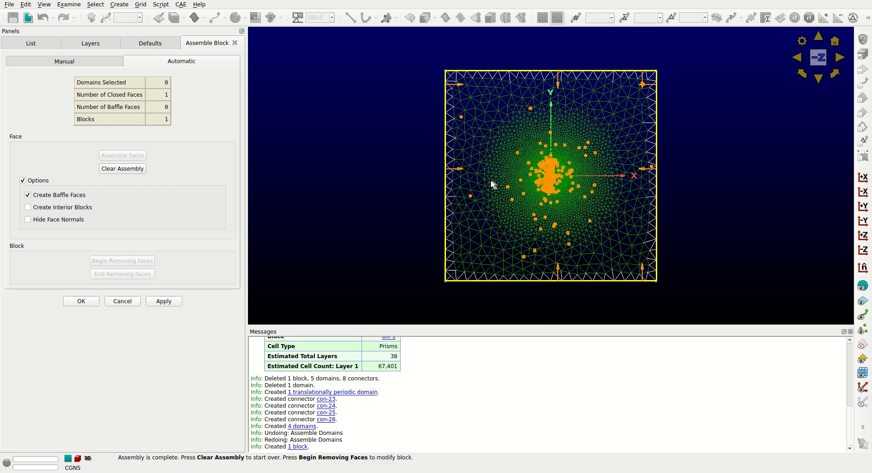
click(81, 301)
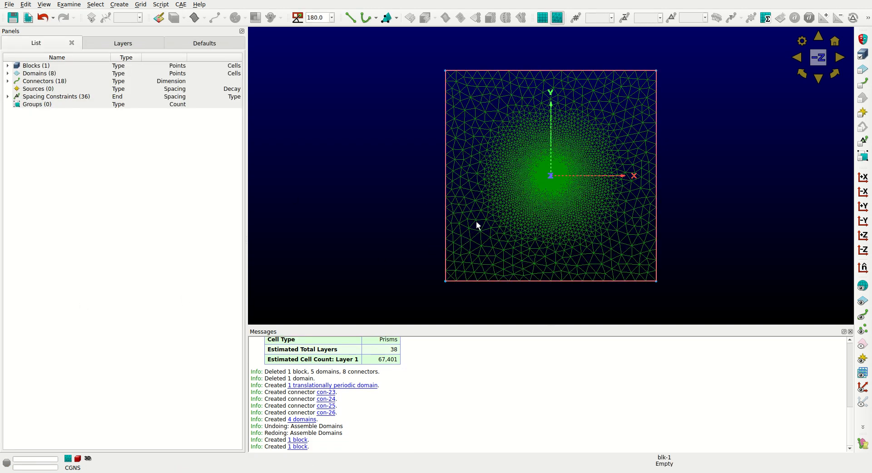
Inspect the new block in the entity list and view its thin spanwise extent around the wing along the X axis.
click(7, 66)
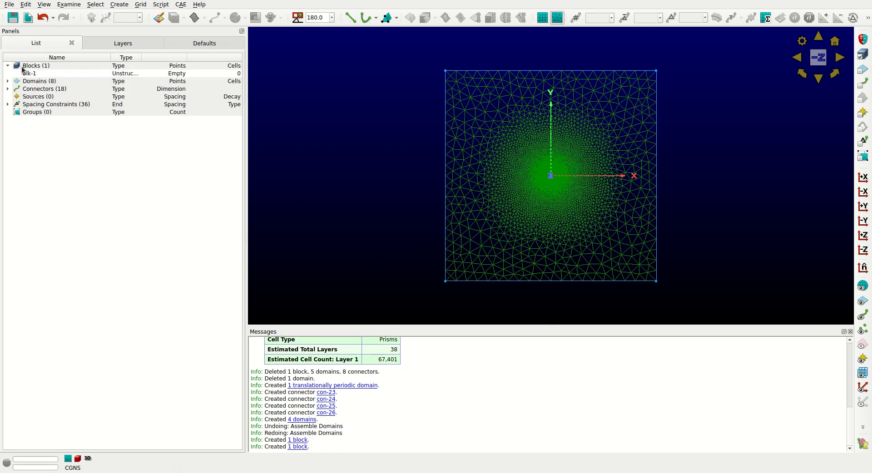
click(7, 65)
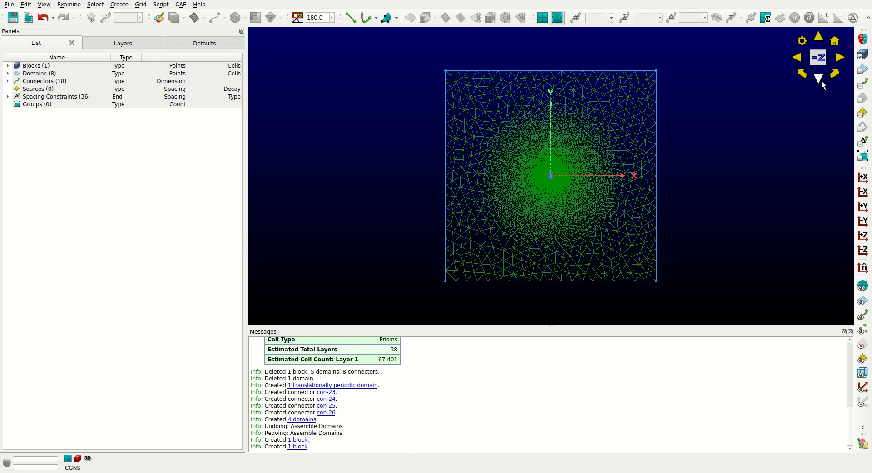
click(840, 58)
scroll(543, 186, up, 12)
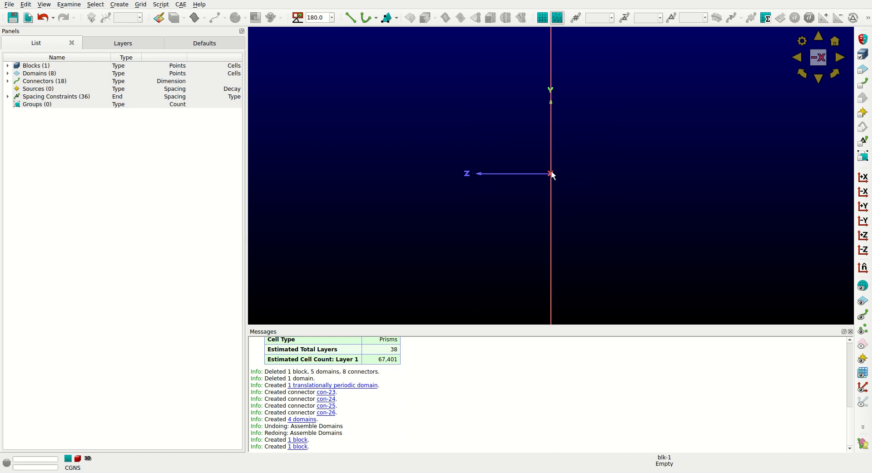
scroll(539, 181, up, 10)
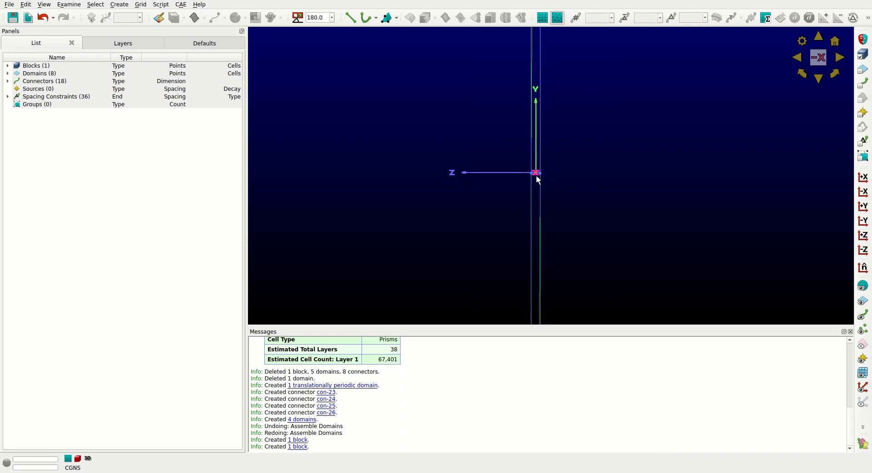
scroll(487, 210, up, 3)
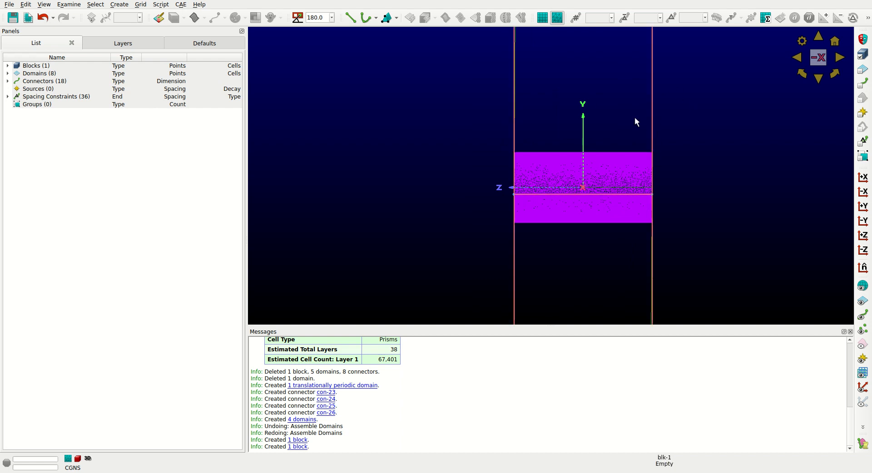
scroll(436, 190, down, 5)
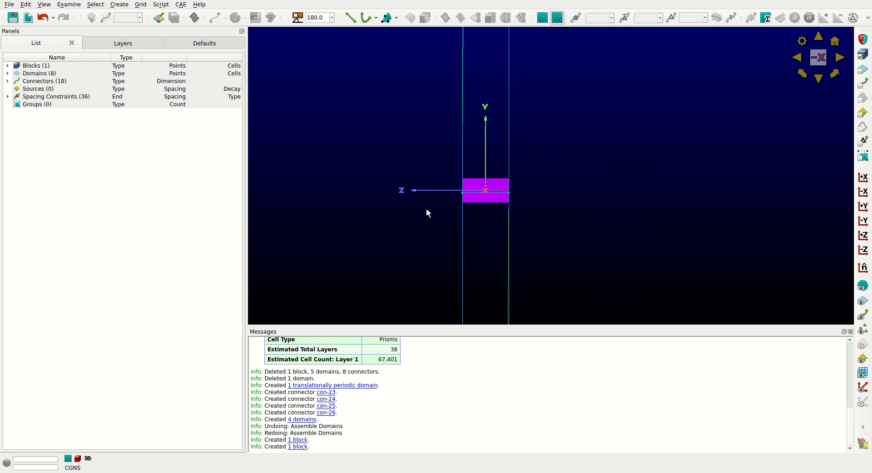
Load the block into the Solve command and apply the Symmetry boundary condition to the unspecified symmetry plane domain in the -Z view.
ctrl+right_drag(435, 196, 438, 211)
scroll(454, 213, down, 15)
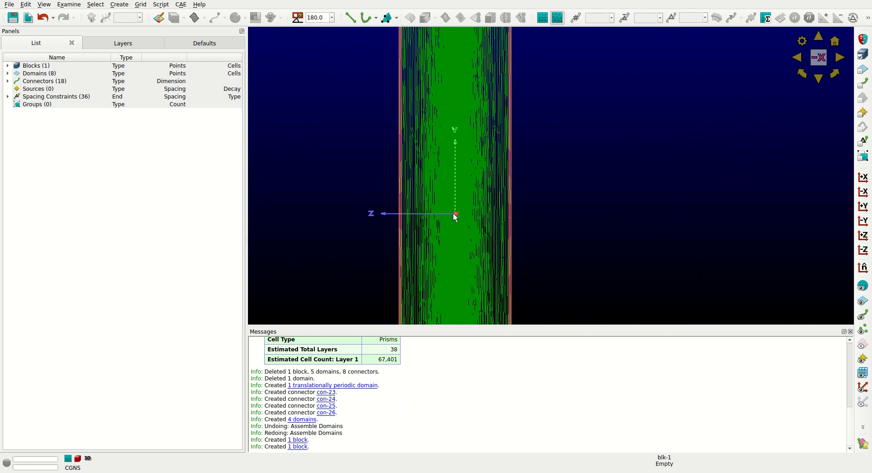
scroll(454, 213, down, 5)
click(36, 67)
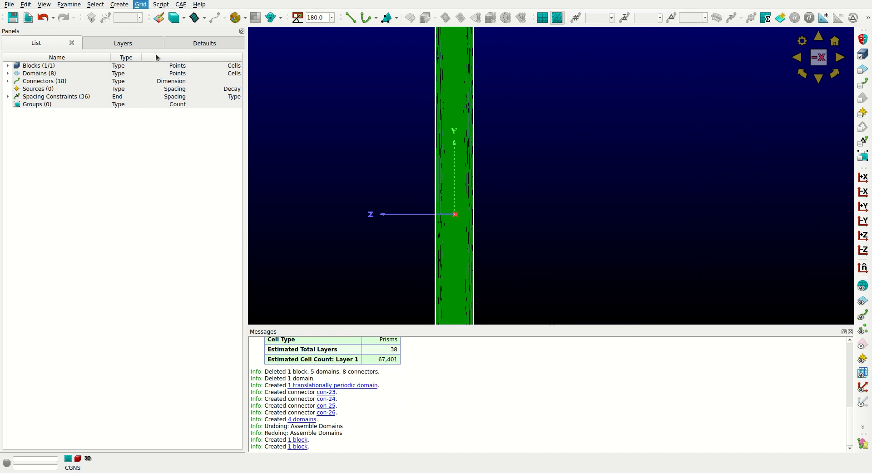
click(542, 17)
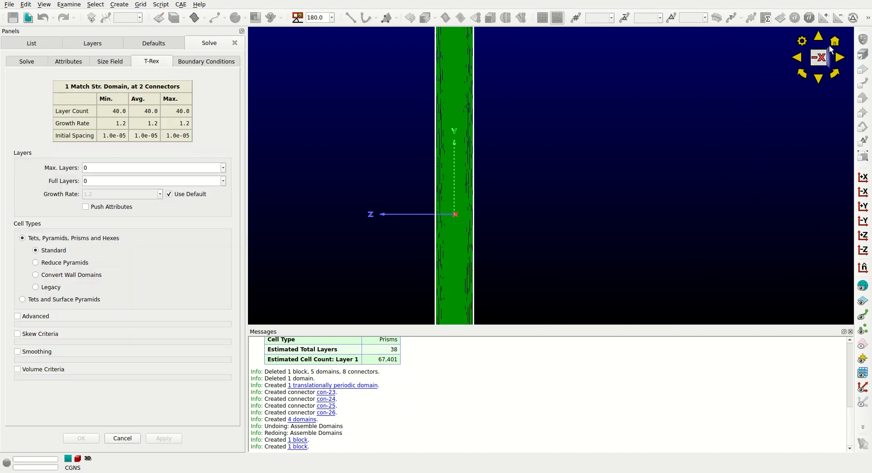
click(835, 42)
click(207, 61)
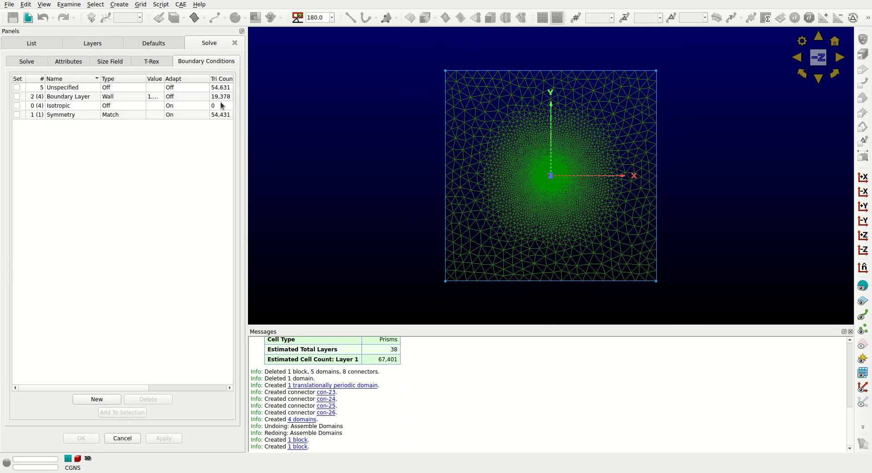
click(490, 109)
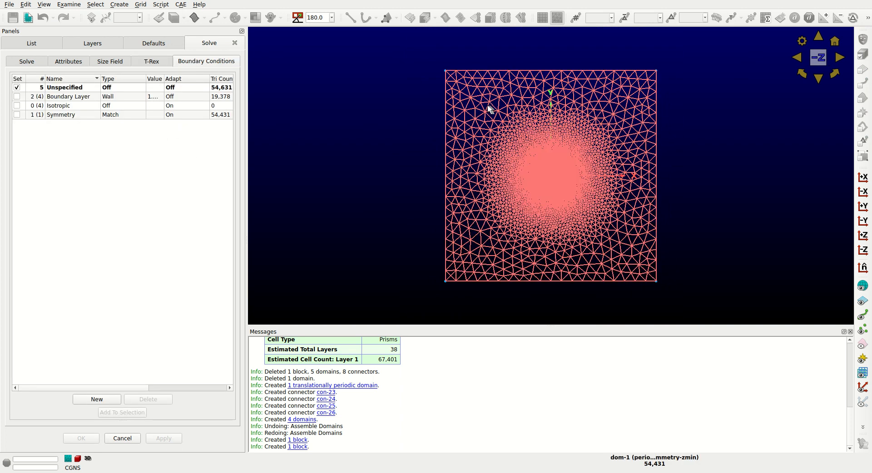
click(17, 115)
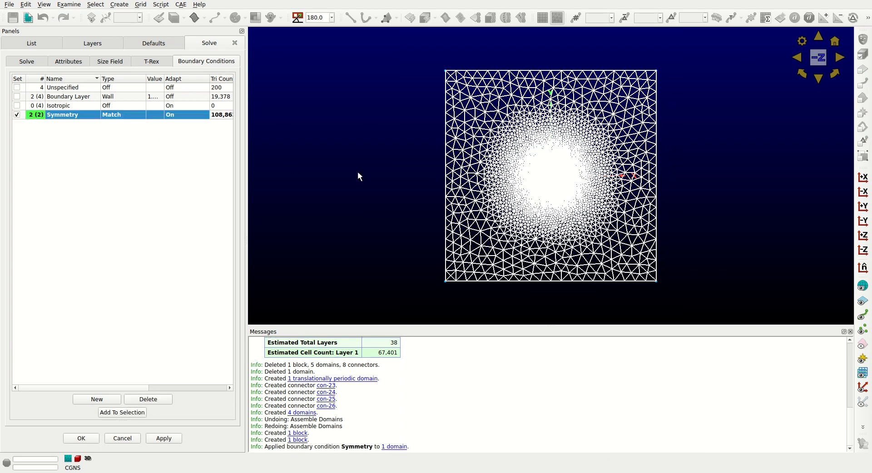
click(356, 162)
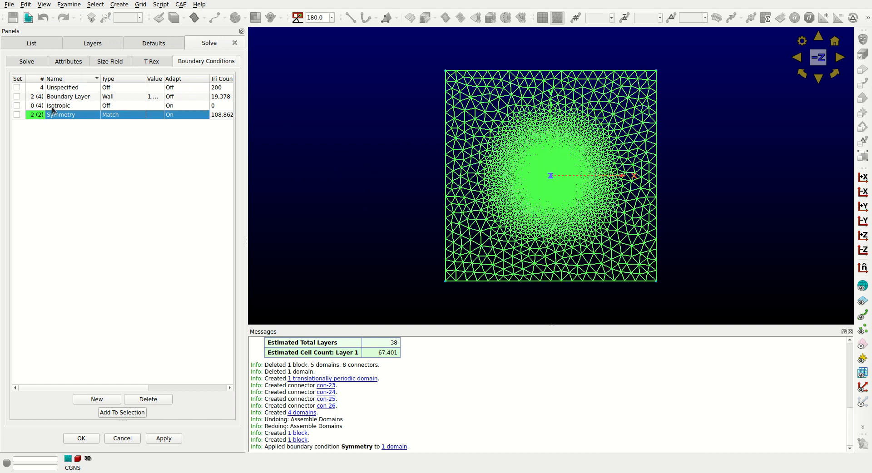
Apply the Isotropic boundary condition to the four outer farfield domains along the edges of the square.
drag(626, 56, 691, 105)
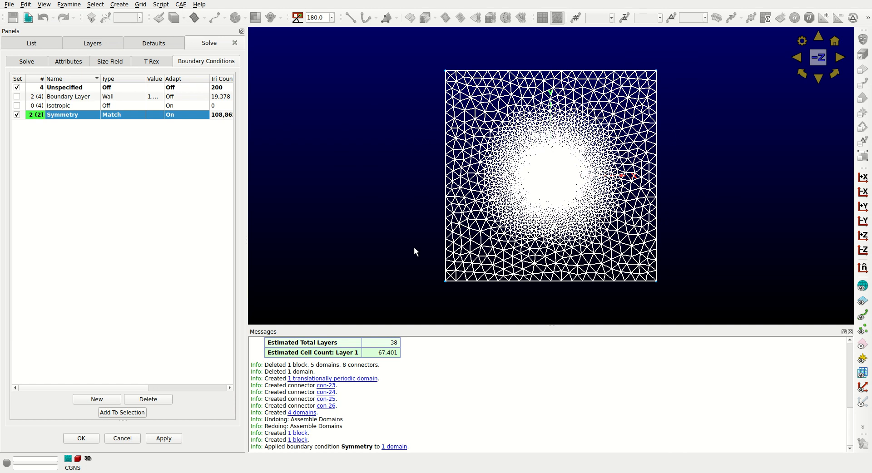
drag(415, 248, 471, 304)
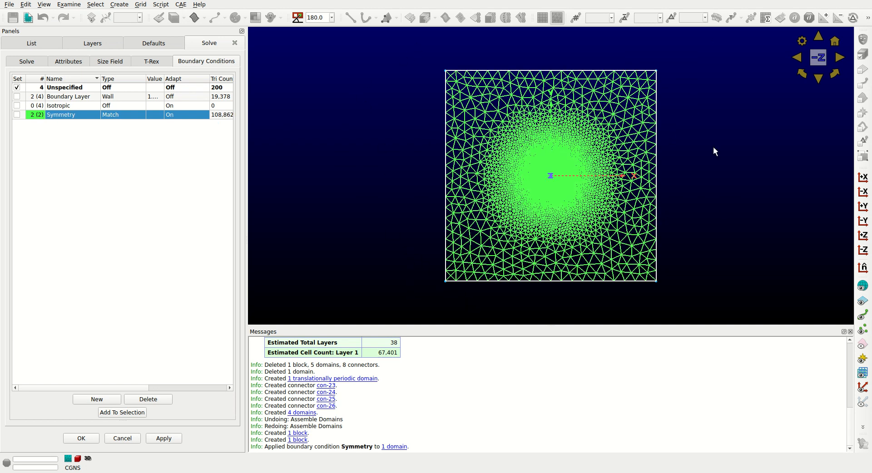
click(16, 106)
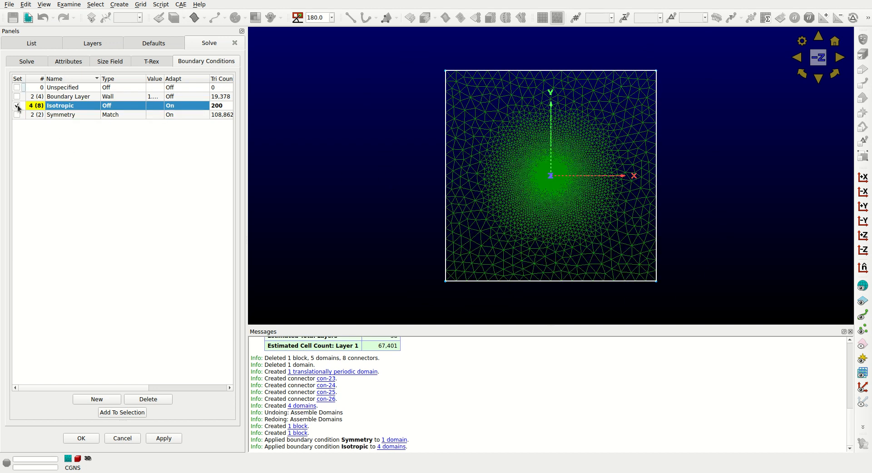
Check which wing surface domains carry the Boundary Layer wall condition.
click(67, 97)
scroll(574, 191, up, 5)
scroll(572, 188, up, 10)
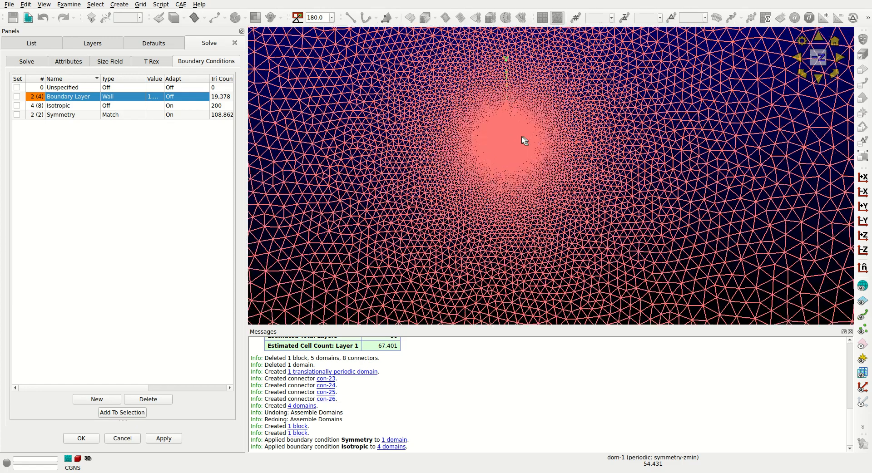
scroll(531, 178, up, 10)
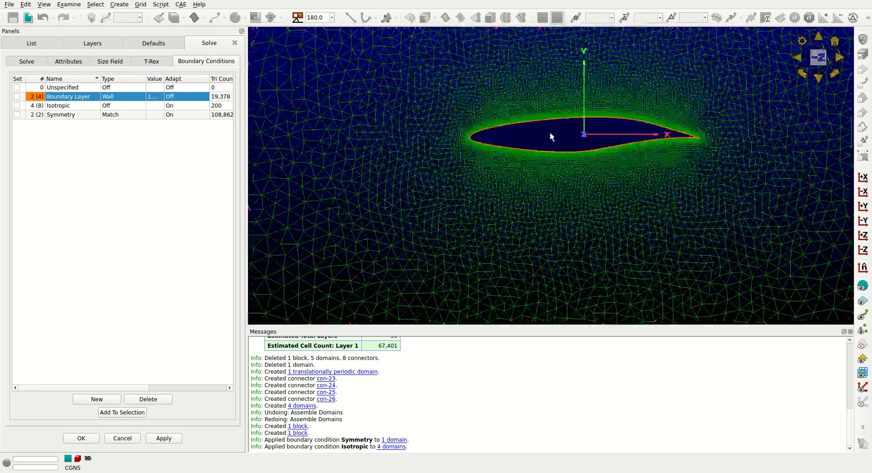
right_drag(551, 133, 477, 247)
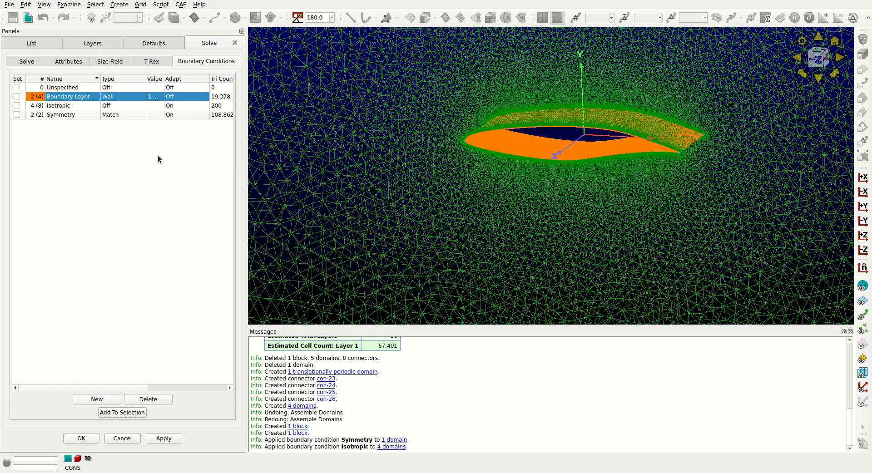
Set the block's T-Rex layers to a maximum of 50 with 1 full layer.
click(153, 62)
double_click(105, 167)
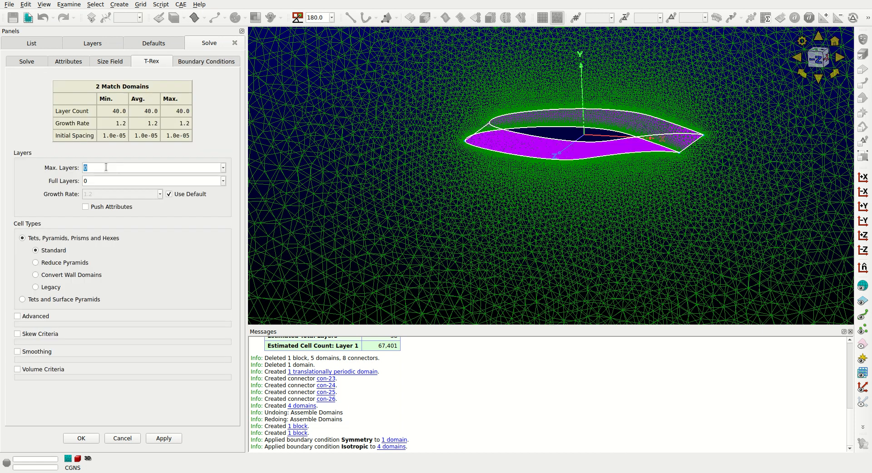
text(50)
key(Tab)
text(1)
key(Tab)
Initialize the block's T-Rex volume mesh and follow the layer growth around the wing in the -Z view.
click(31, 61)
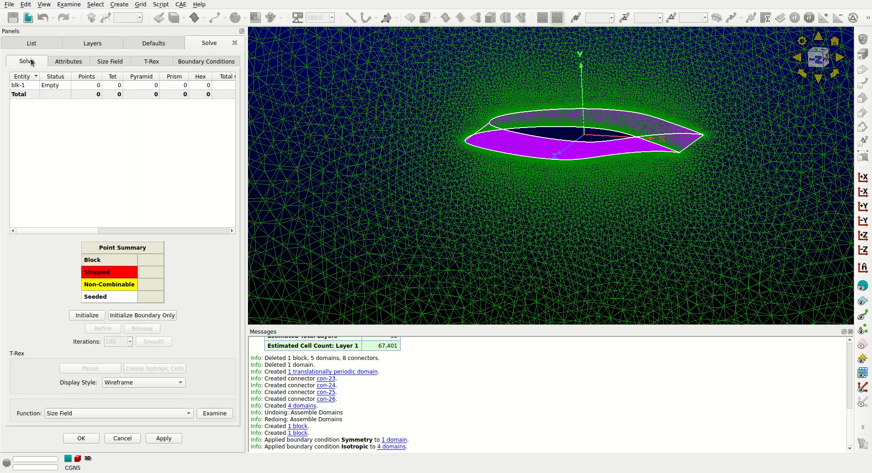
click(87, 315)
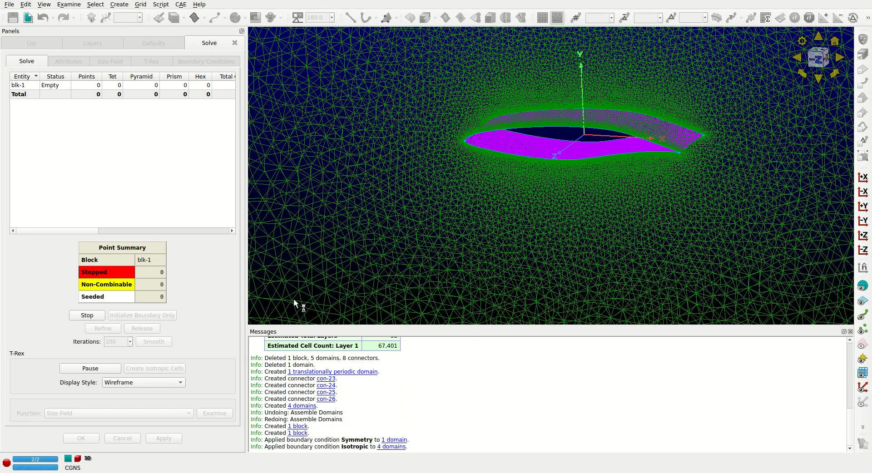
shift+right_drag(541, 170, 505, 181)
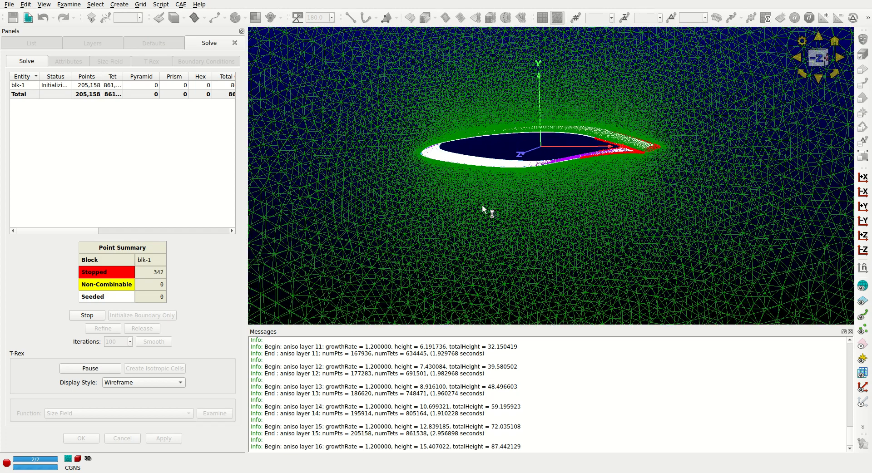
drag(481, 205, 501, 204)
ctrl+right_drag(502, 205, 504, 233)
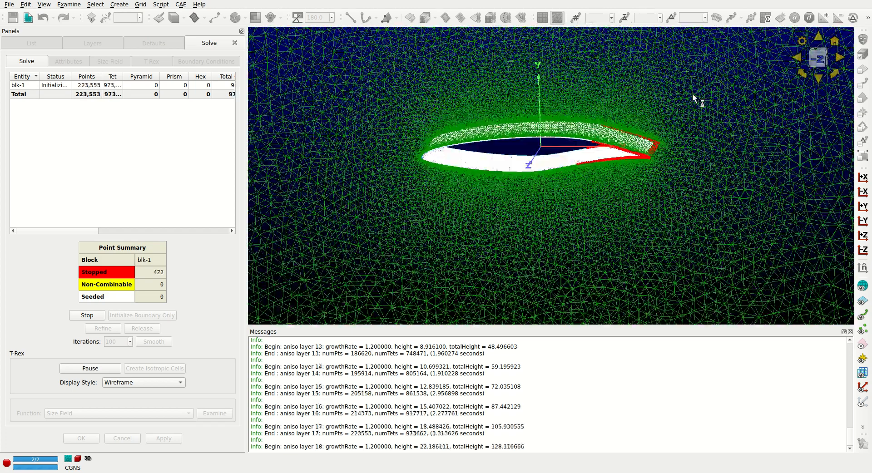
click(818, 58)
scroll(438, 161, up, 3)
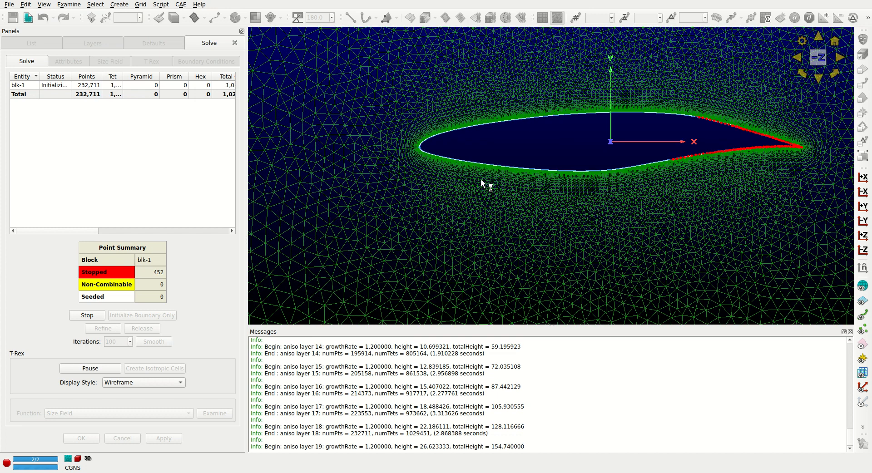
shift+right_drag(480, 178, 405, 194)
scroll(397, 194, up, 2)
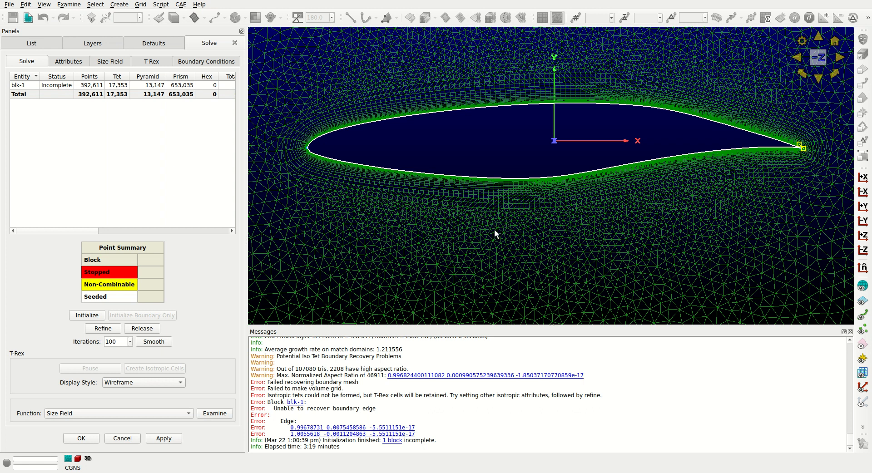
Examine the marked boundary edge at the wing's trailing edge and review the block's T-Rex layer settings.
drag(376, 409, 348, 409)
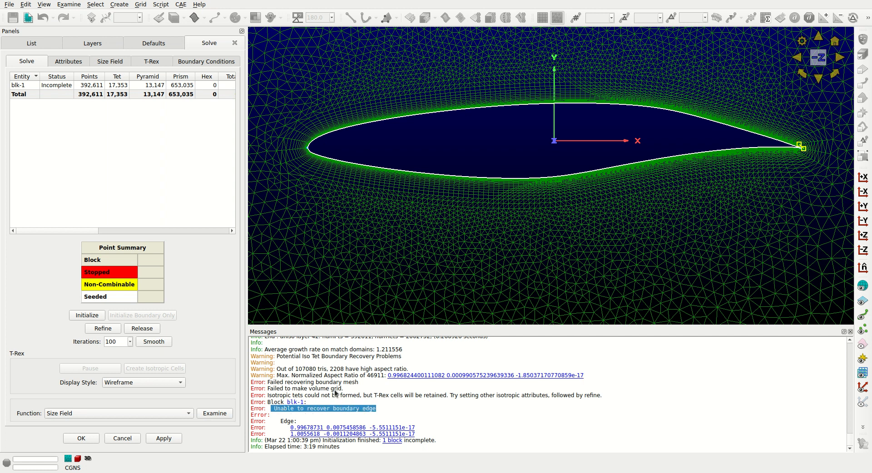
scroll(813, 145, up, 8)
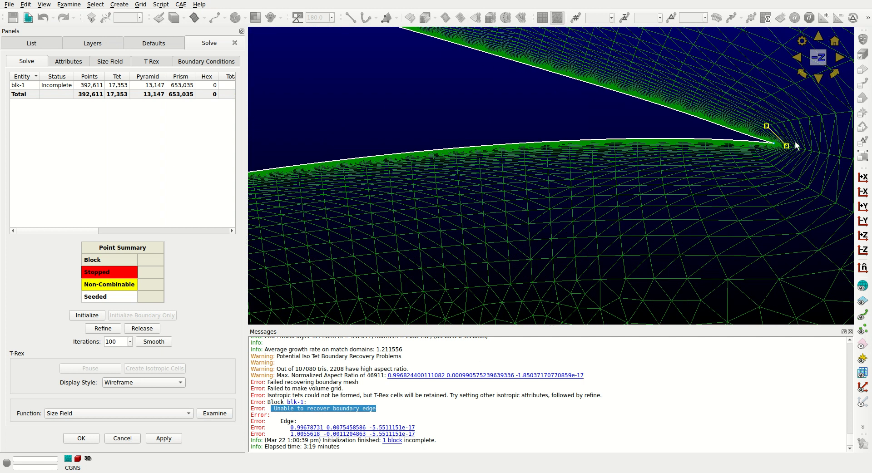
scroll(767, 155, down, 3)
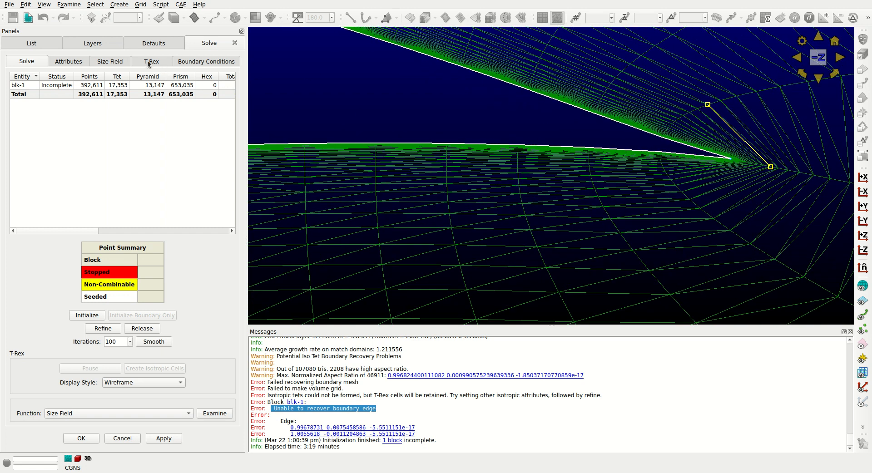
click(147, 61)
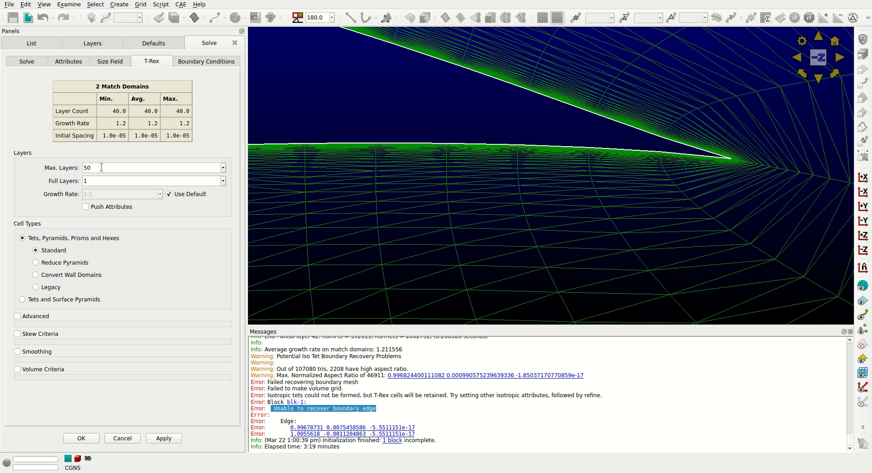
click(27, 61)
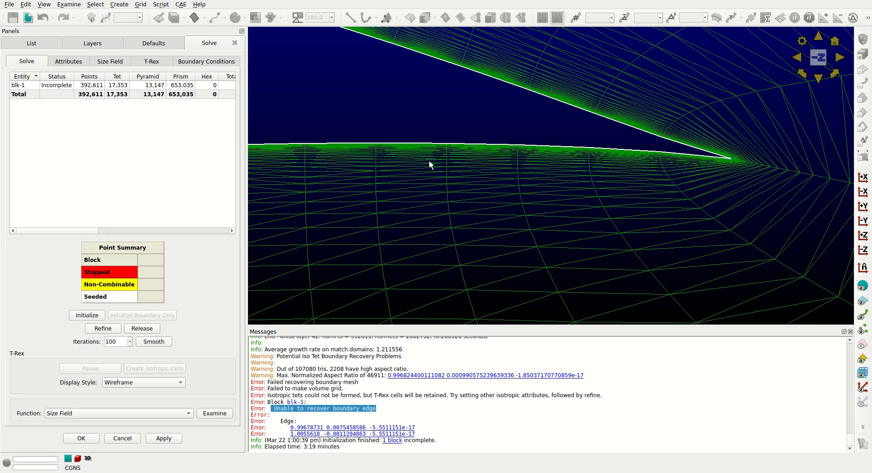
Inspect the symmetry plane mesh at the leading edge and around the whole airfoil section.
scroll(451, 155, down, 10)
shift+right_drag(384, 220, 800, 214)
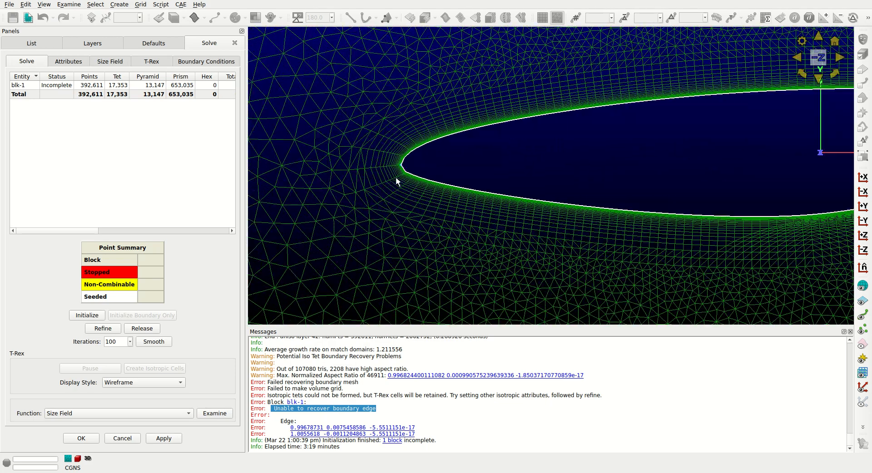
scroll(397, 176, down, 5)
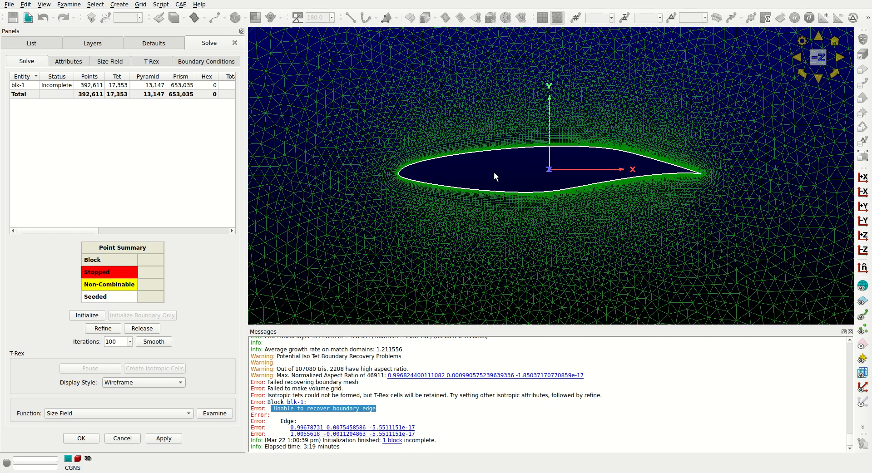